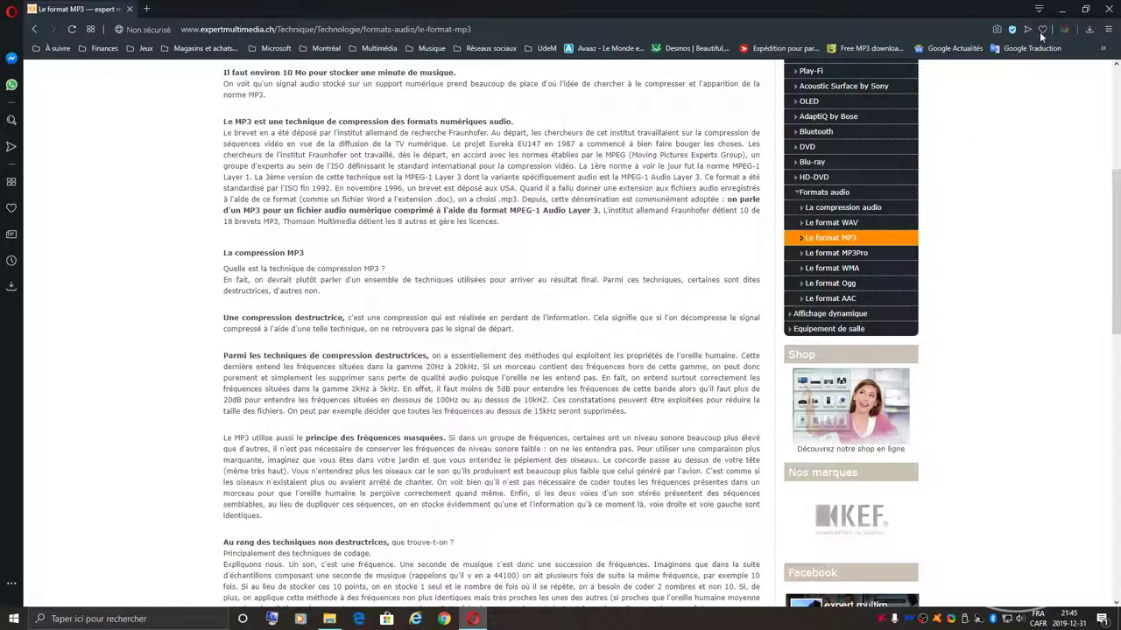
# Open Moving On.flac from the desktop's FLAC folder in Audacity and maximize its project window
pyautogui.click(1061, 9)
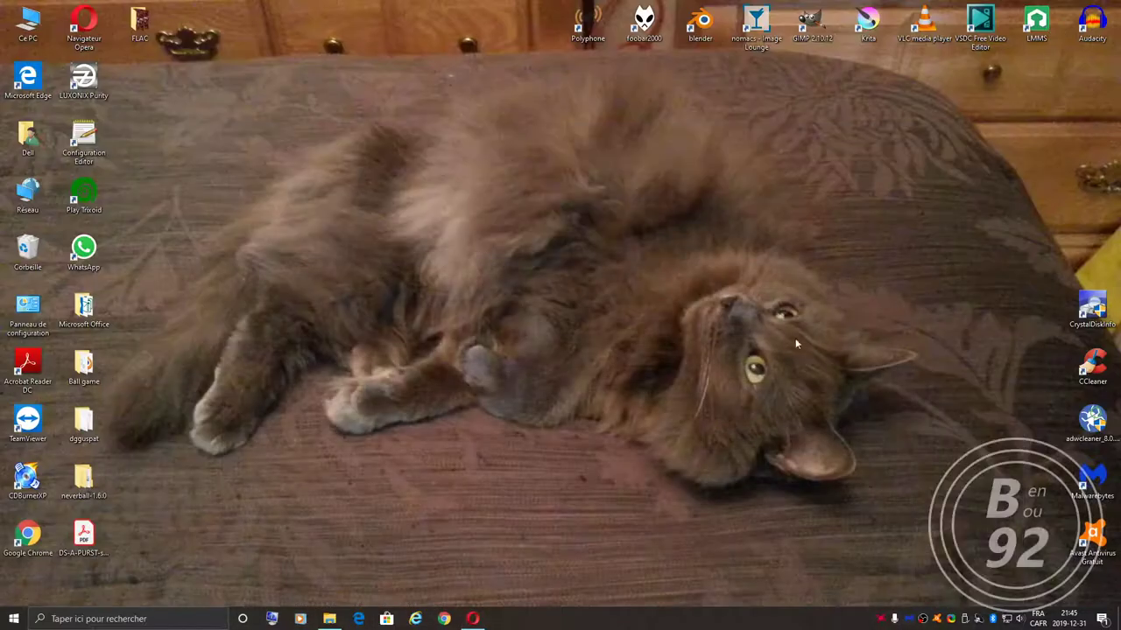
pyautogui.doubleClick(141, 28)
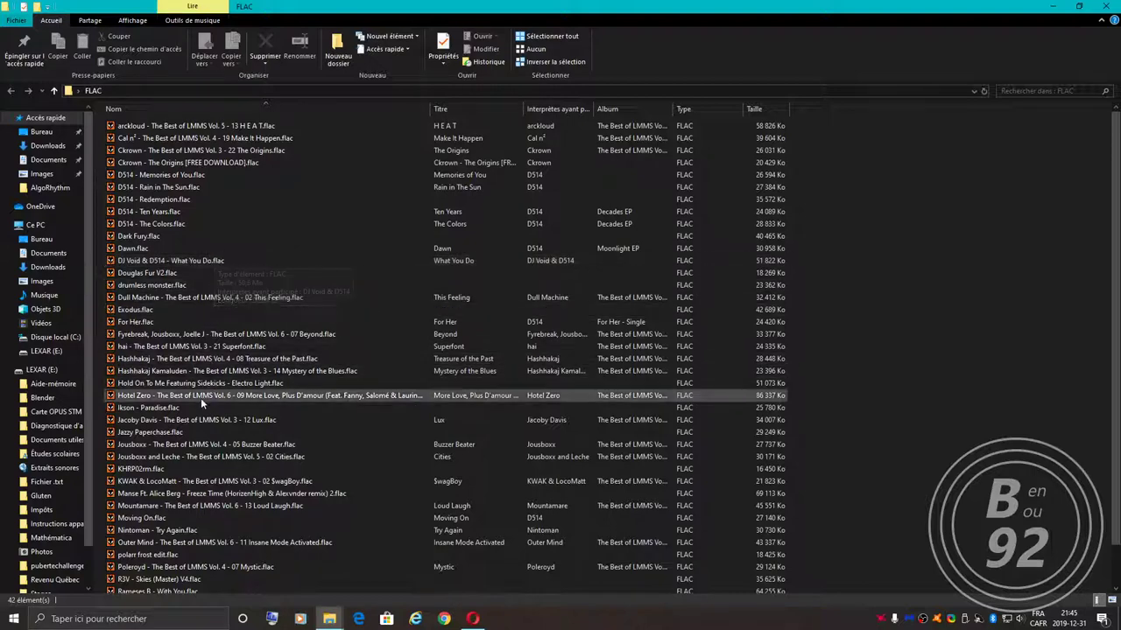
pyautogui.scroll(-1, 208, 463)
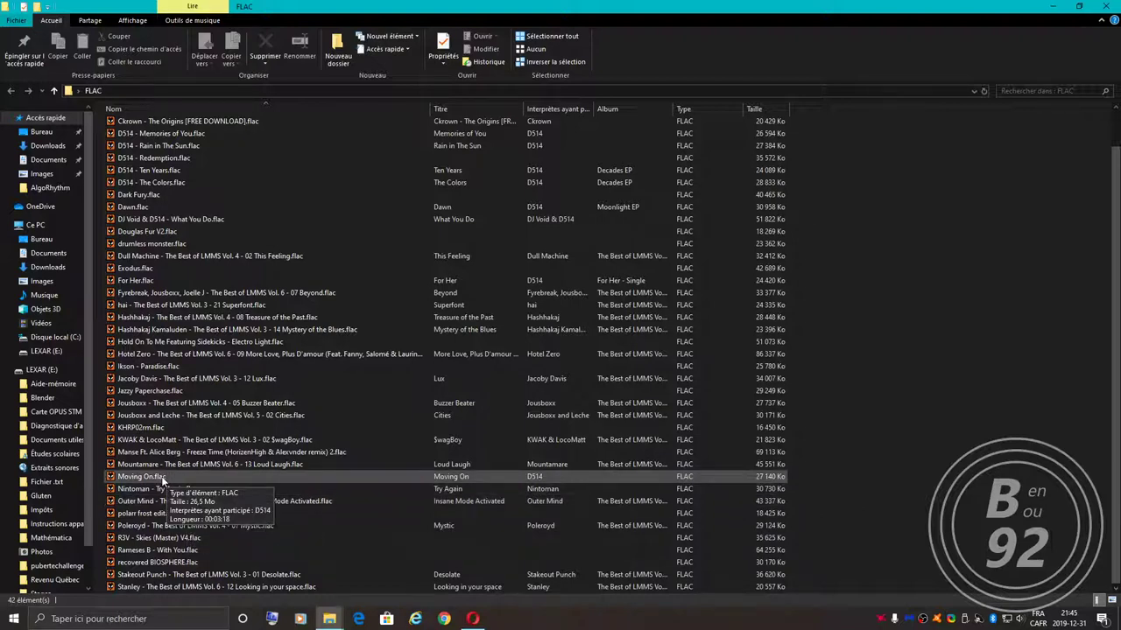
pyautogui.rightClick(158, 480)
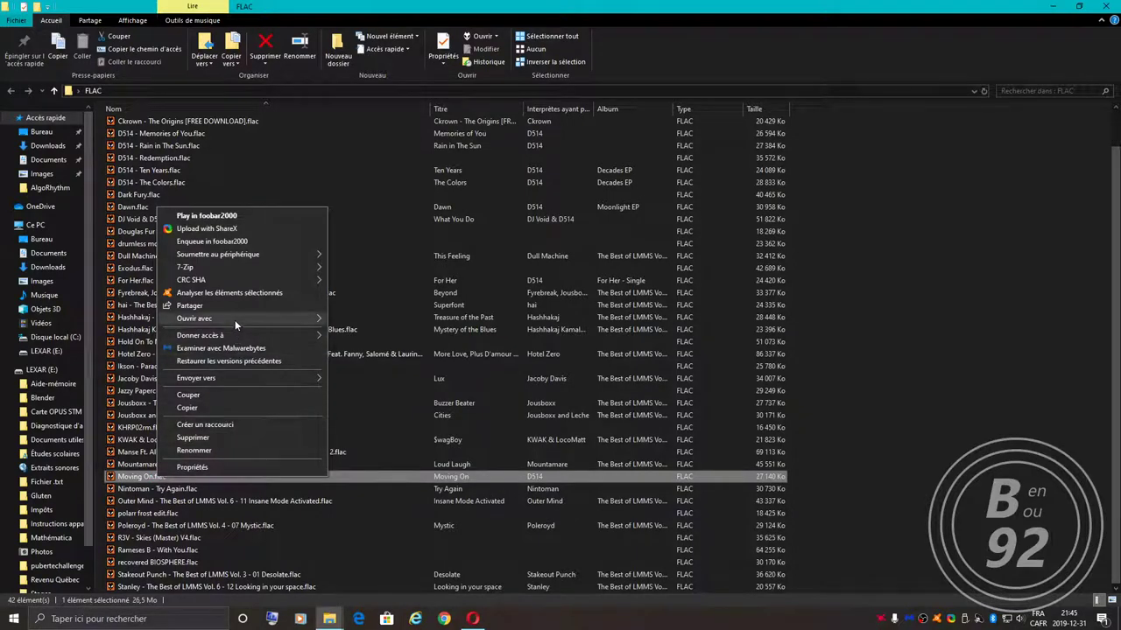
pyautogui.moveTo(234, 318)
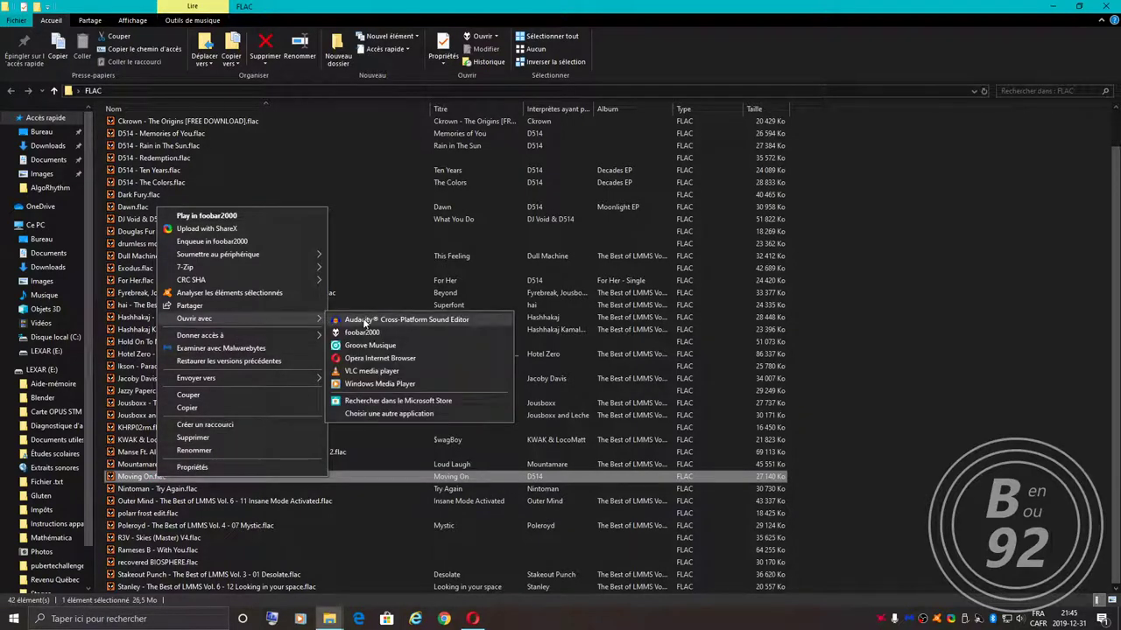
pyautogui.click(364, 322)
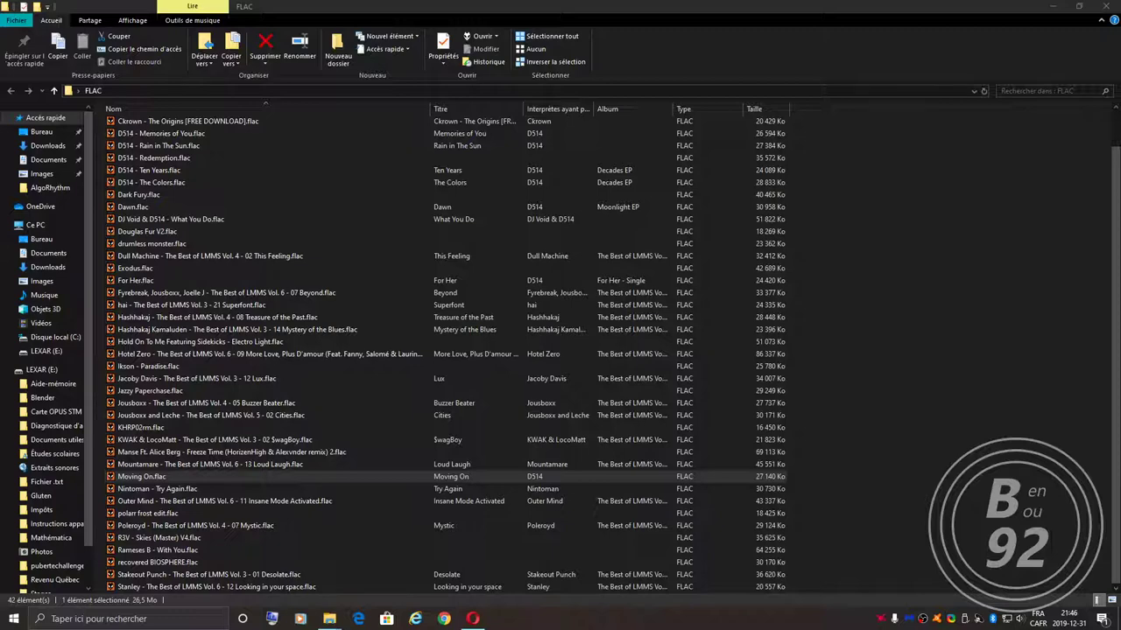
pyautogui.moveTo(1051, 35); pyautogui.dragTo(725, 37)
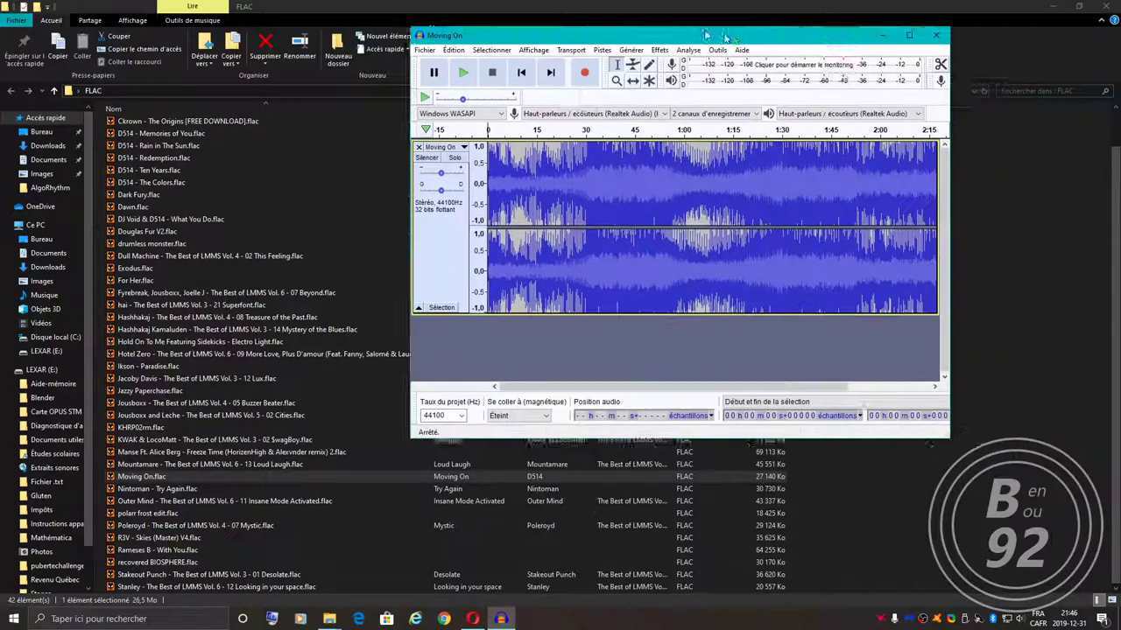
pyautogui.doubleClick(725, 36)
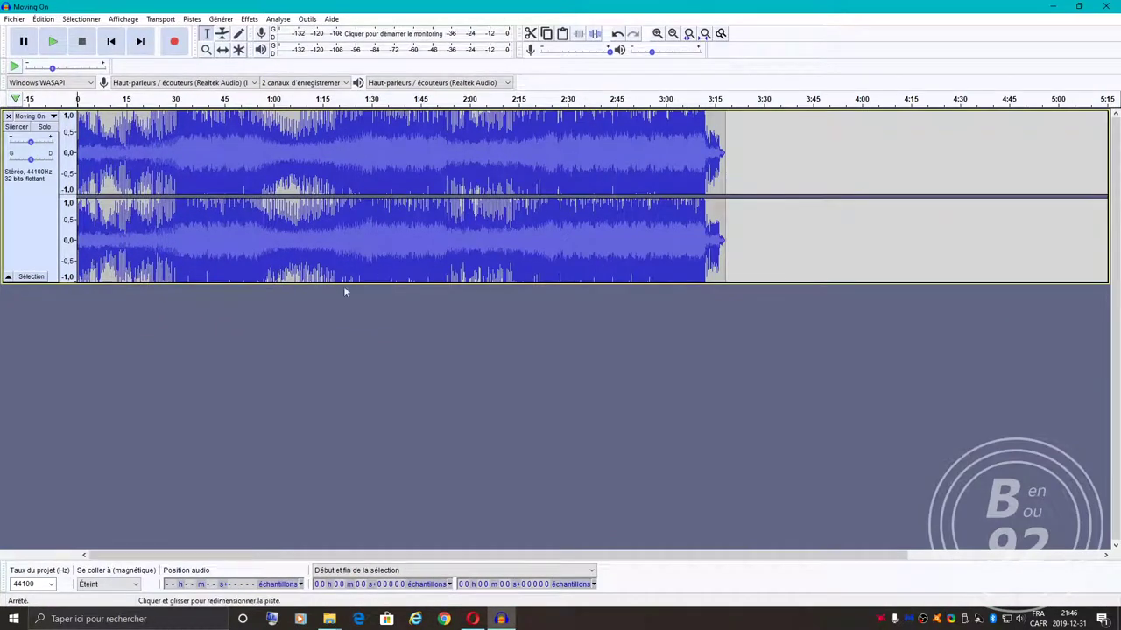
# Listen to the opening section of the Moving On track and stop playback
pyautogui.click(53, 42)
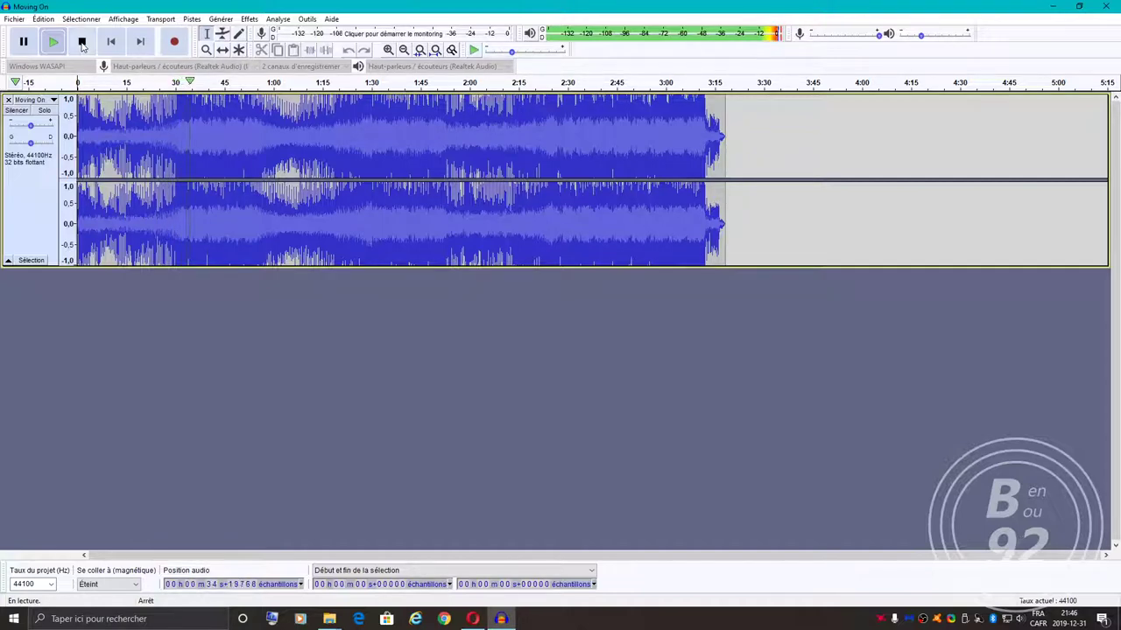
pyautogui.click(81, 43)
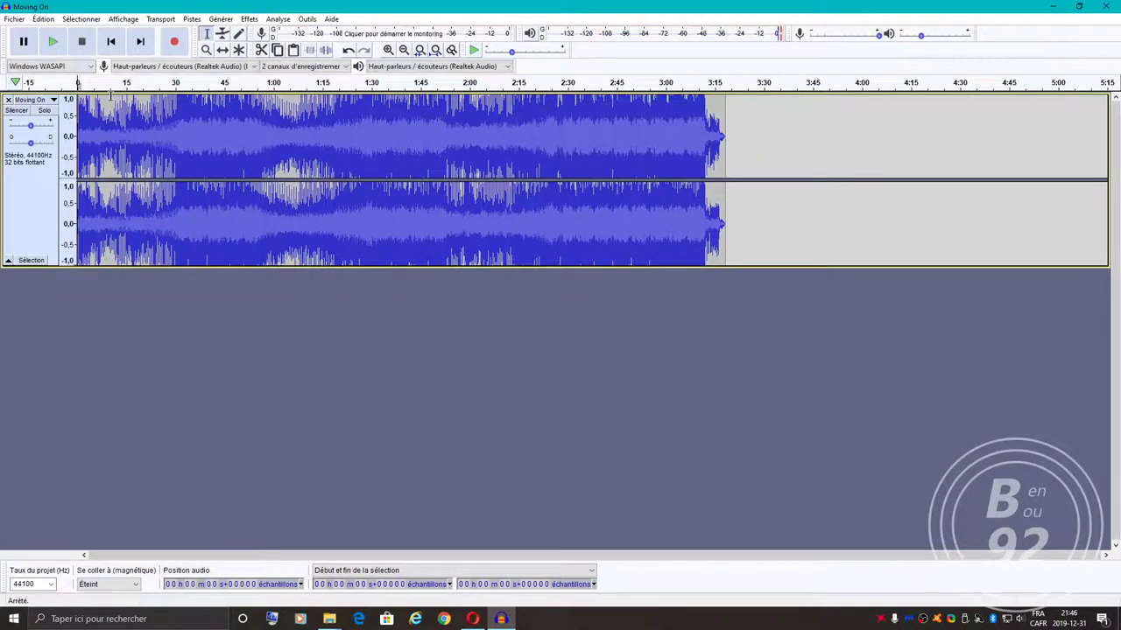
# Plot the frequency spectrum of the entire Moving On track in a maximized analysis window
pyautogui.doubleClick(112, 125)
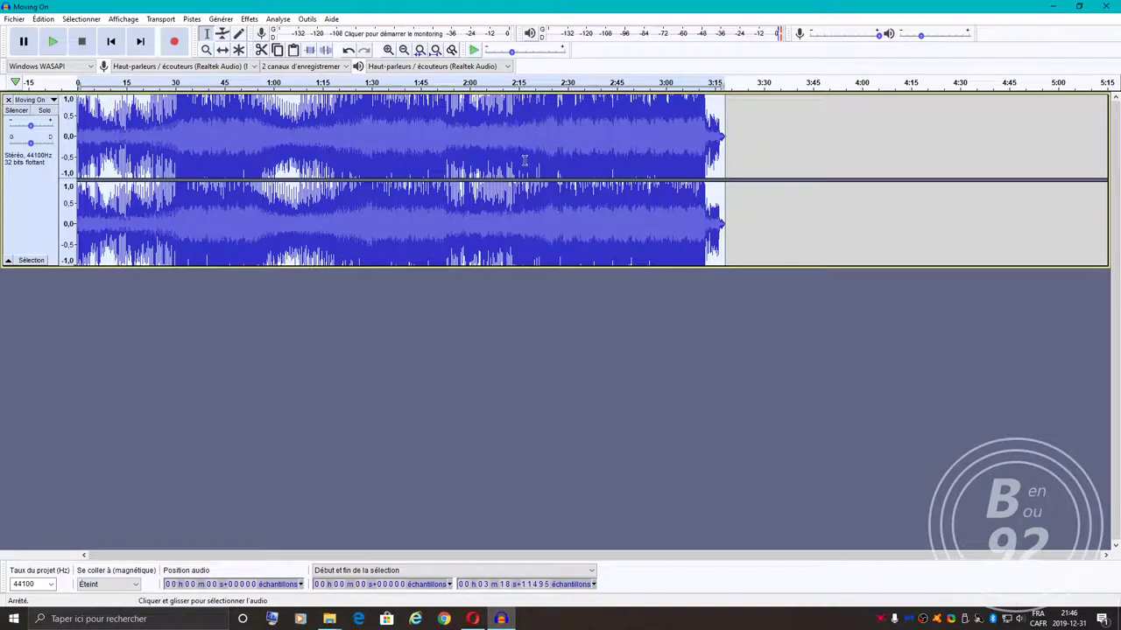
pyautogui.click(278, 19)
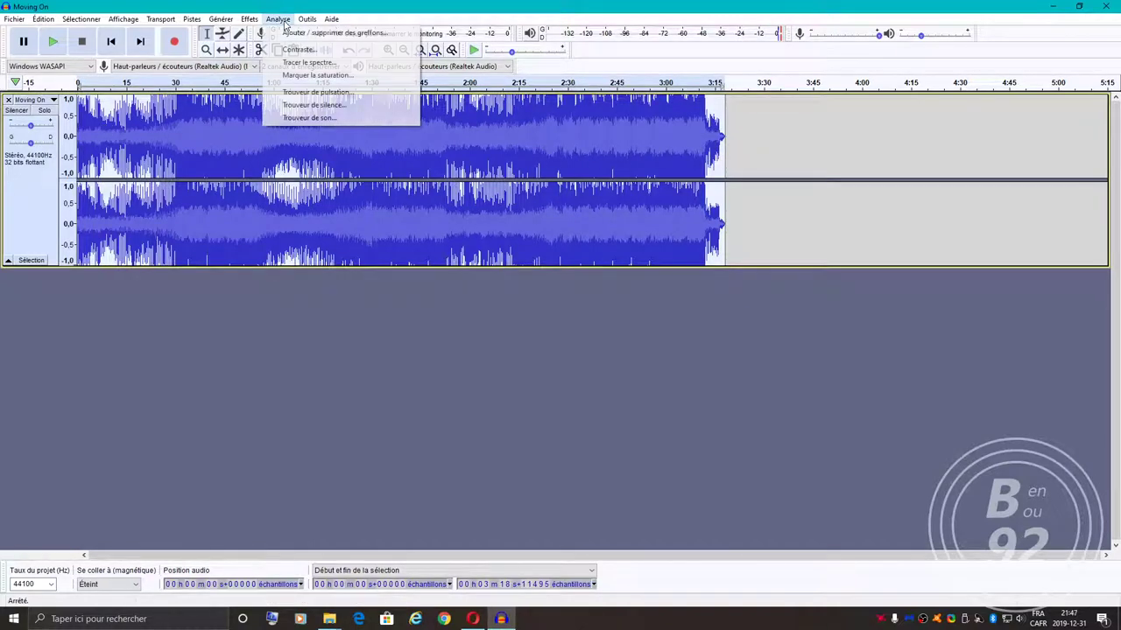
pyautogui.click(308, 62)
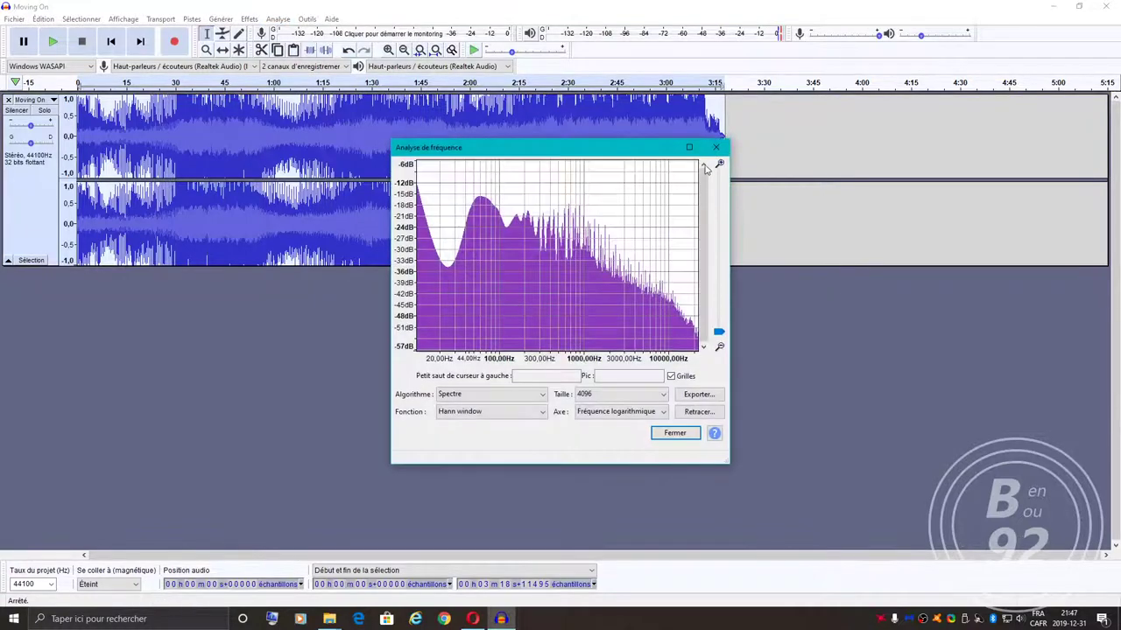
pyautogui.click(694, 143)
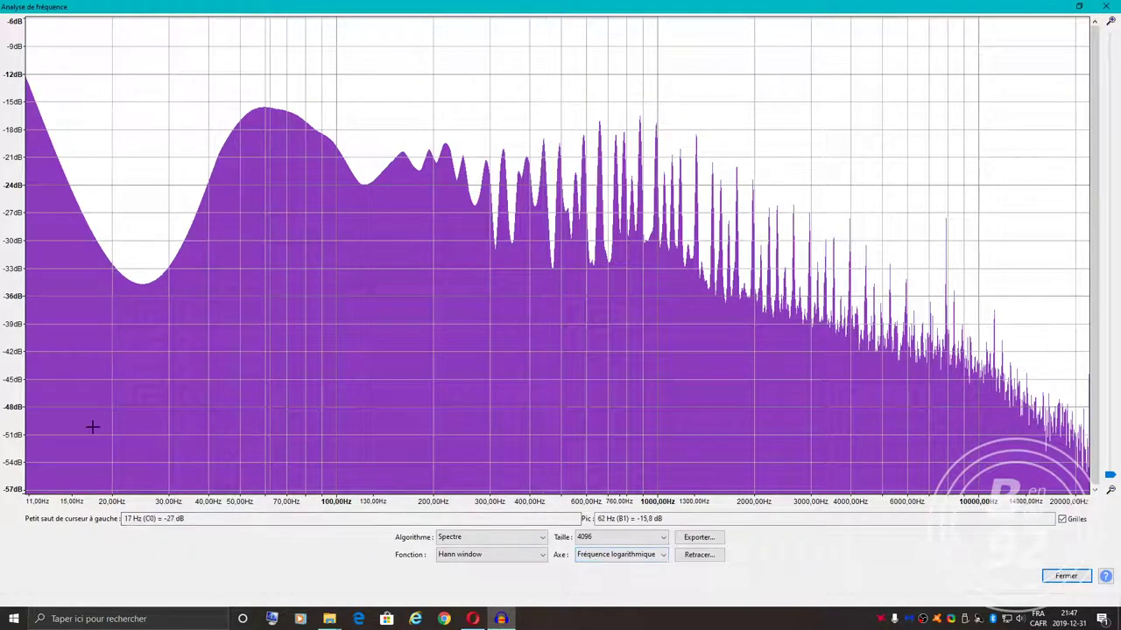
# Inspect the spectrum up to the highest frequencies on a linear frequency axis and return to the logarithmic axis
pyautogui.click(606, 557)
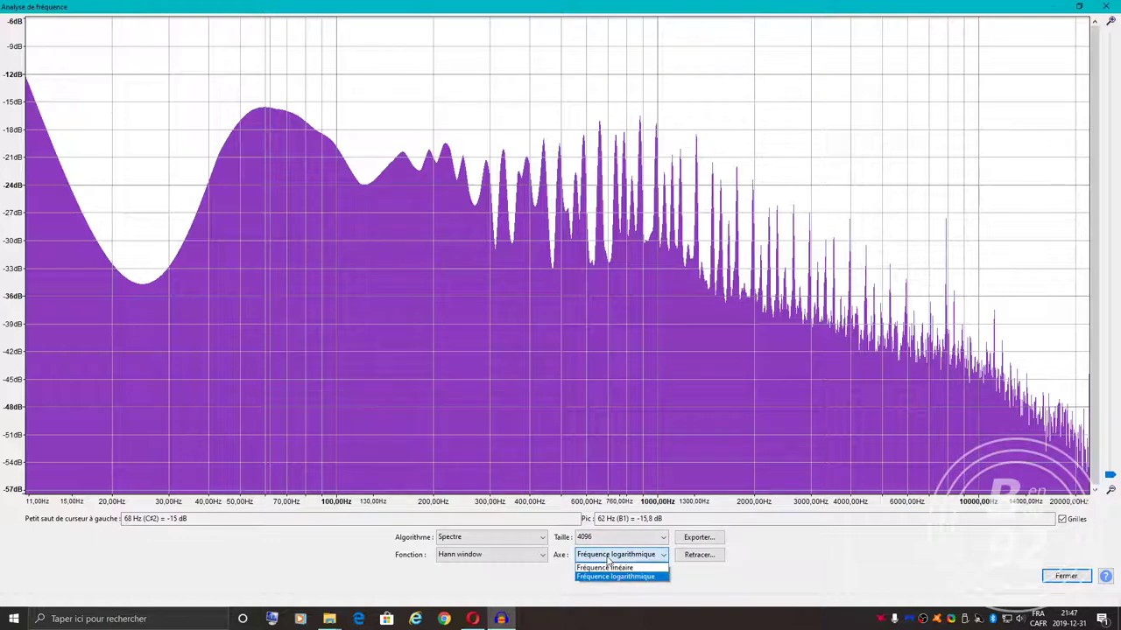
pyautogui.click(608, 569)
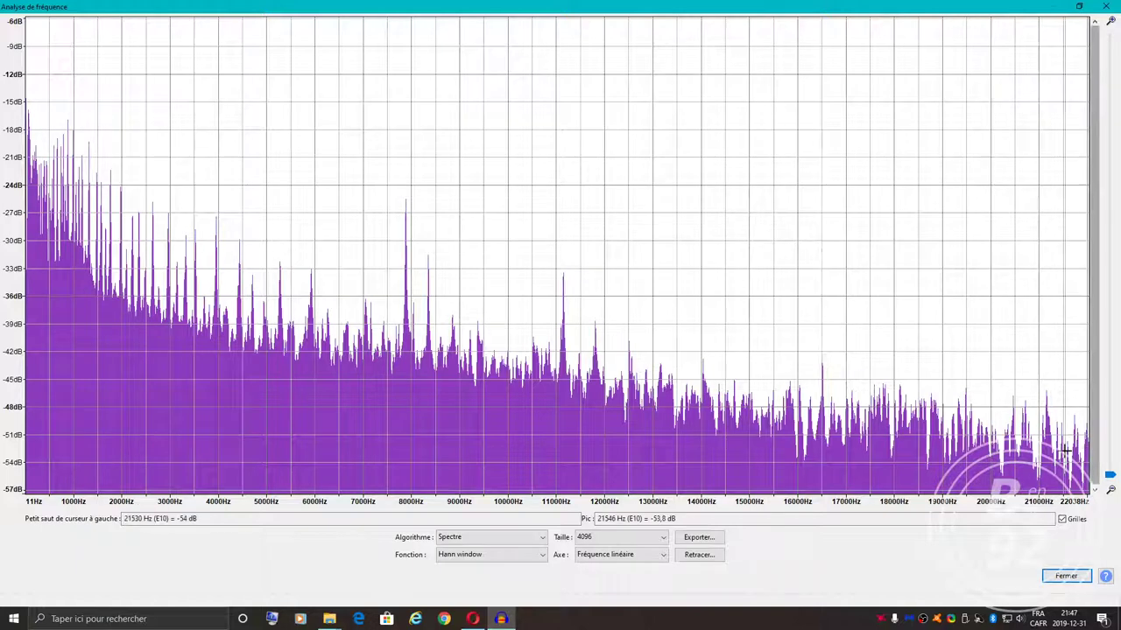
pyautogui.click(621, 554)
pyautogui.click(621, 580)
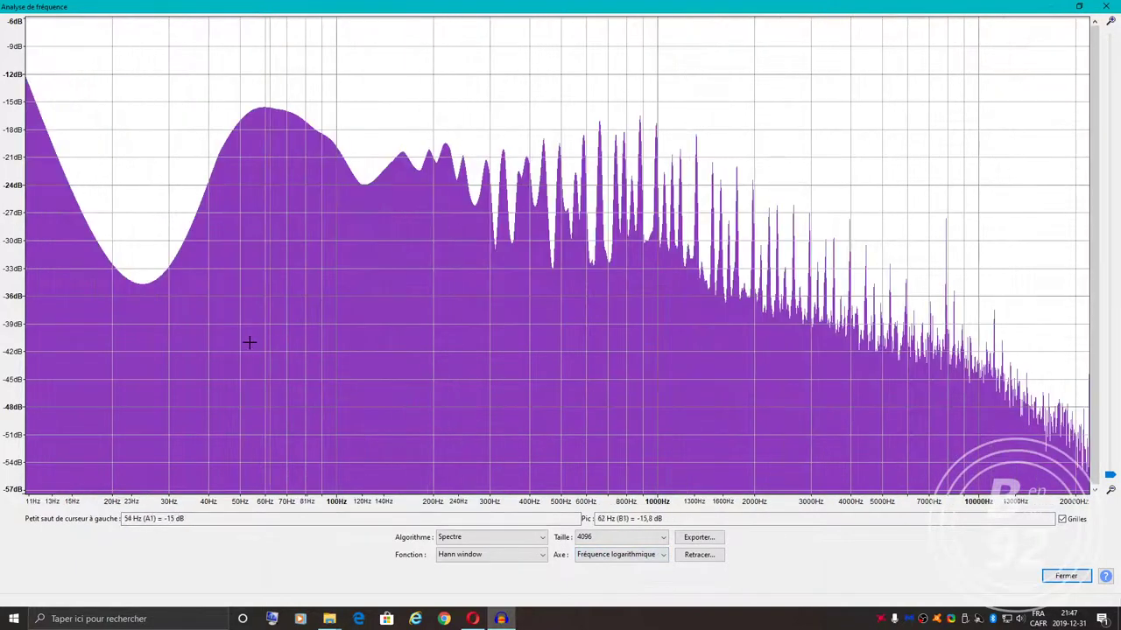
# Set the spectrum analysis size to 65536, inspect the low frequencies and close the frequency analysis
pyautogui.click(620, 536)
pyautogui.click(613, 526)
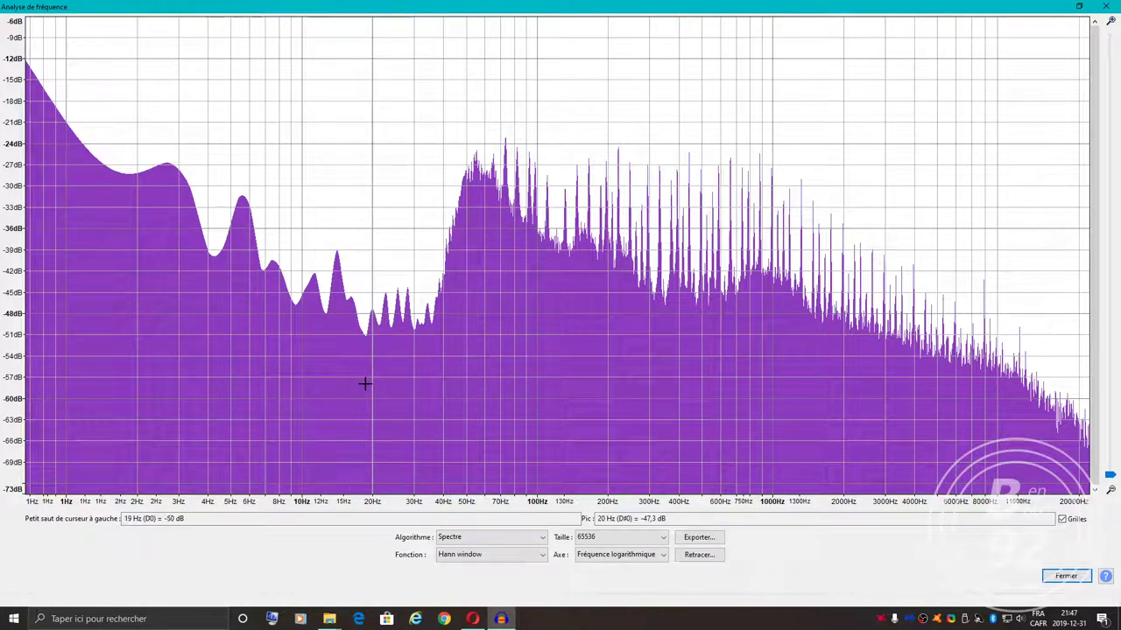
pyautogui.click(1105, 6)
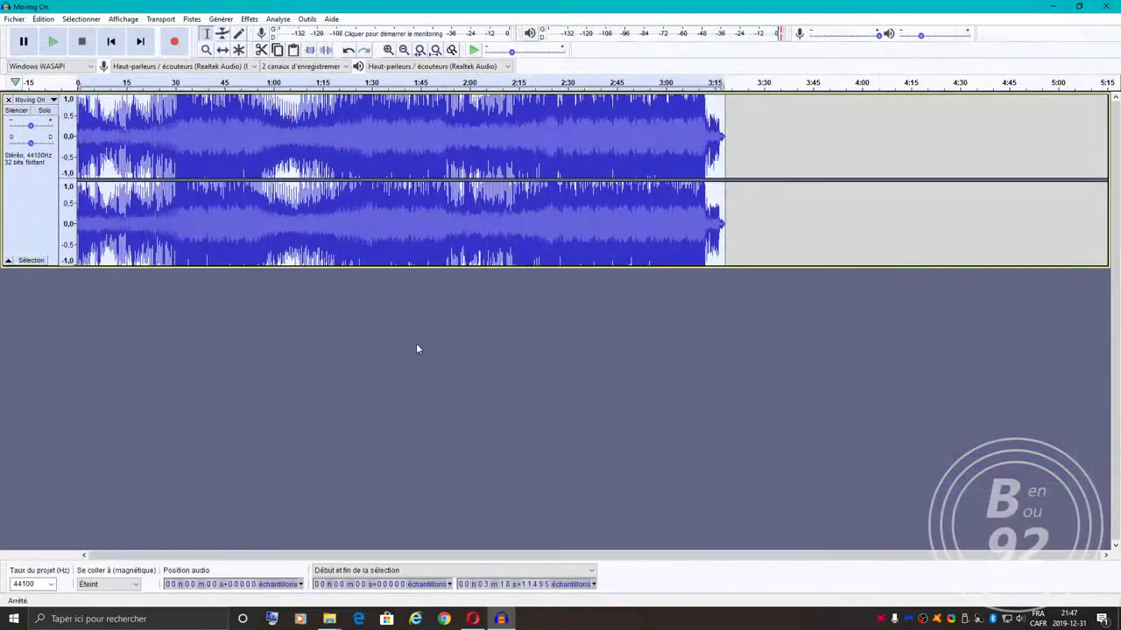
# Export the track to the desktop as Moving On.mp3 at a constant 320 kbps, accepting the existing metadata tags
pyautogui.click(18, 20)
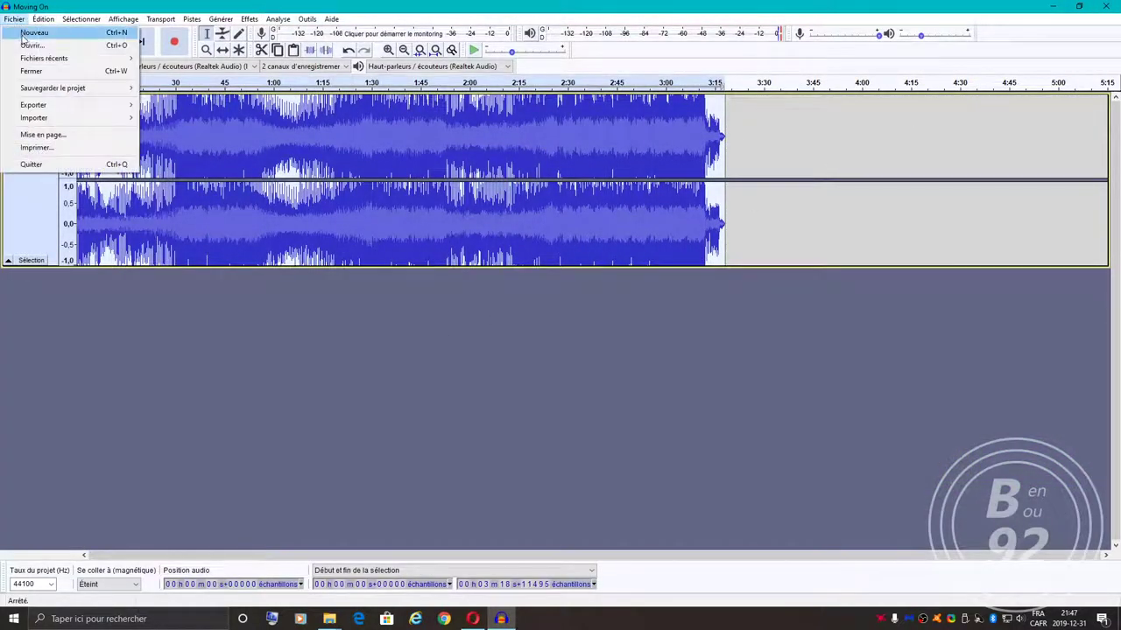
pyautogui.moveTo(48, 108)
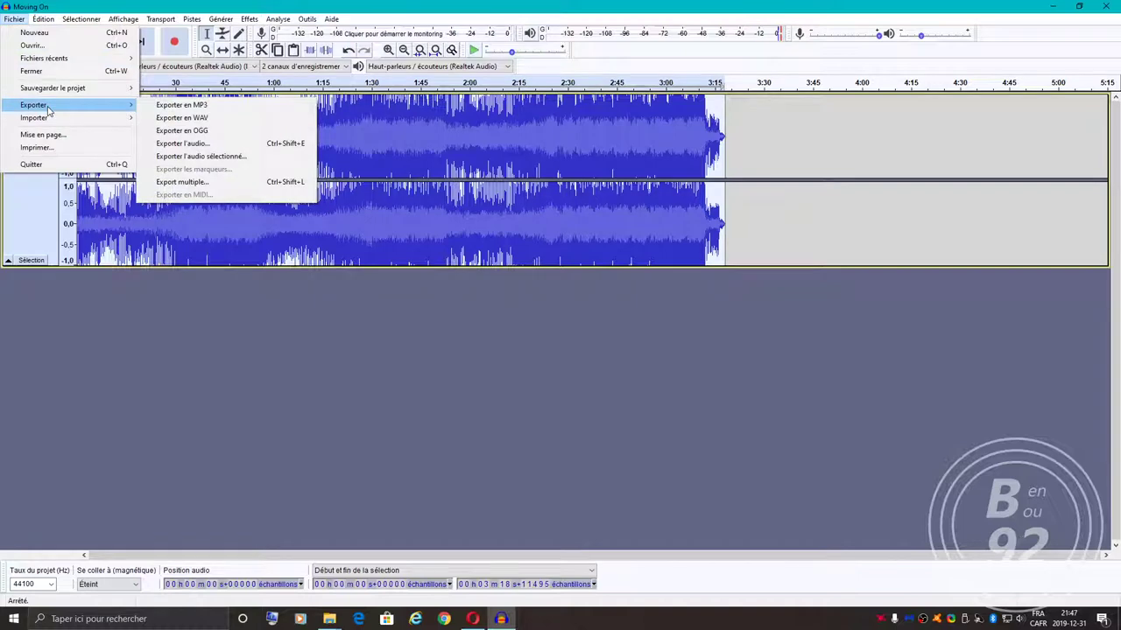
pyautogui.click(194, 107)
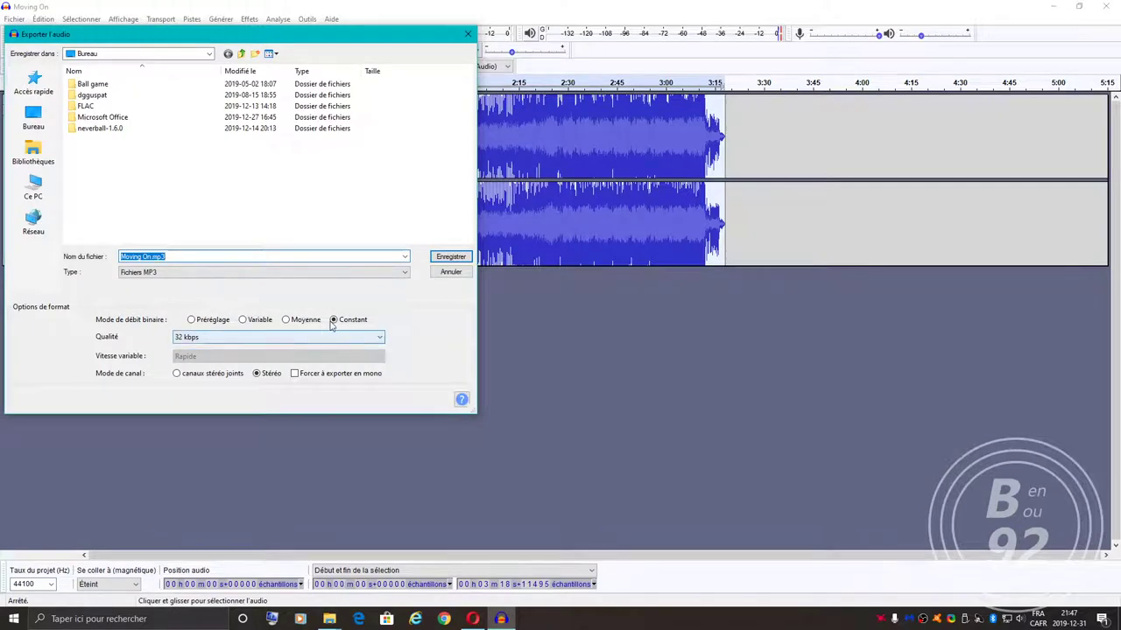
pyautogui.click(295, 341)
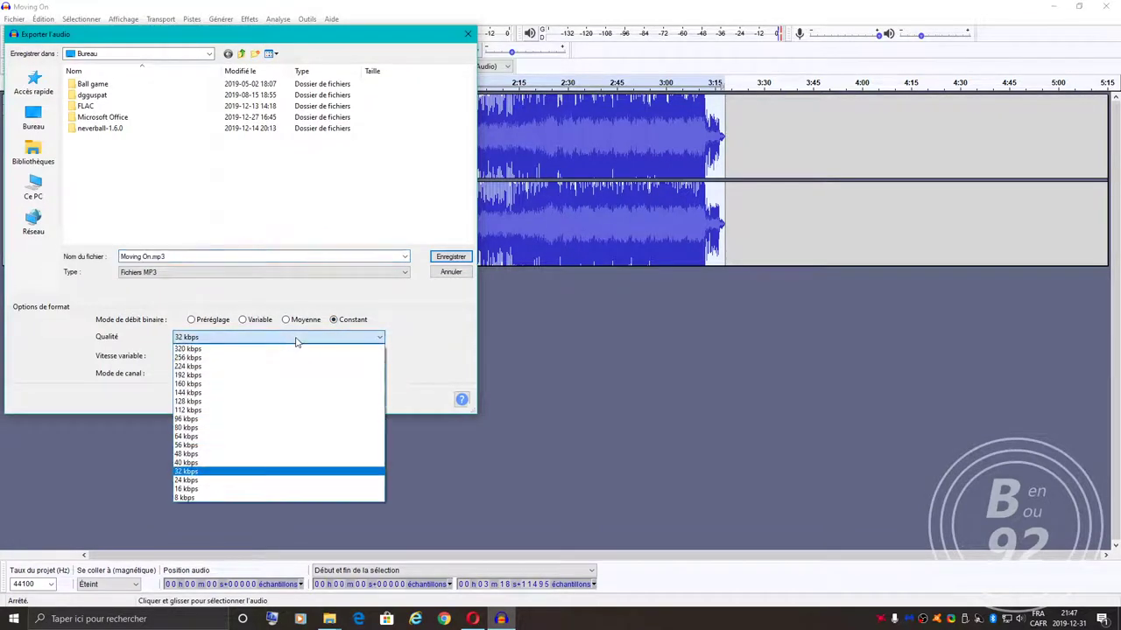
pyautogui.click(233, 350)
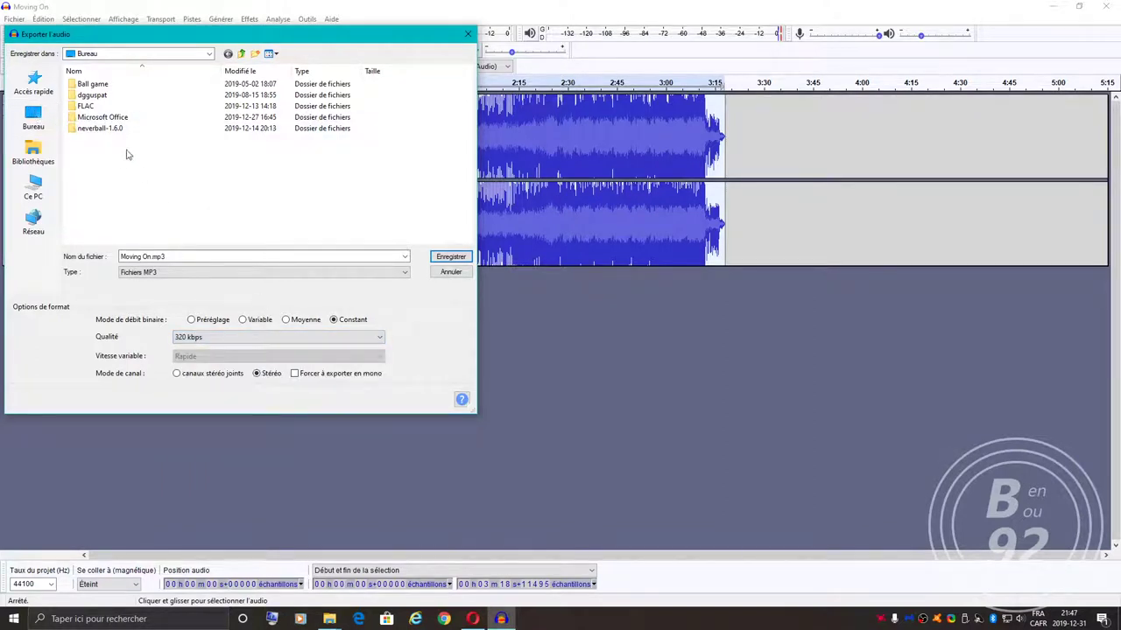
pyautogui.click(452, 257)
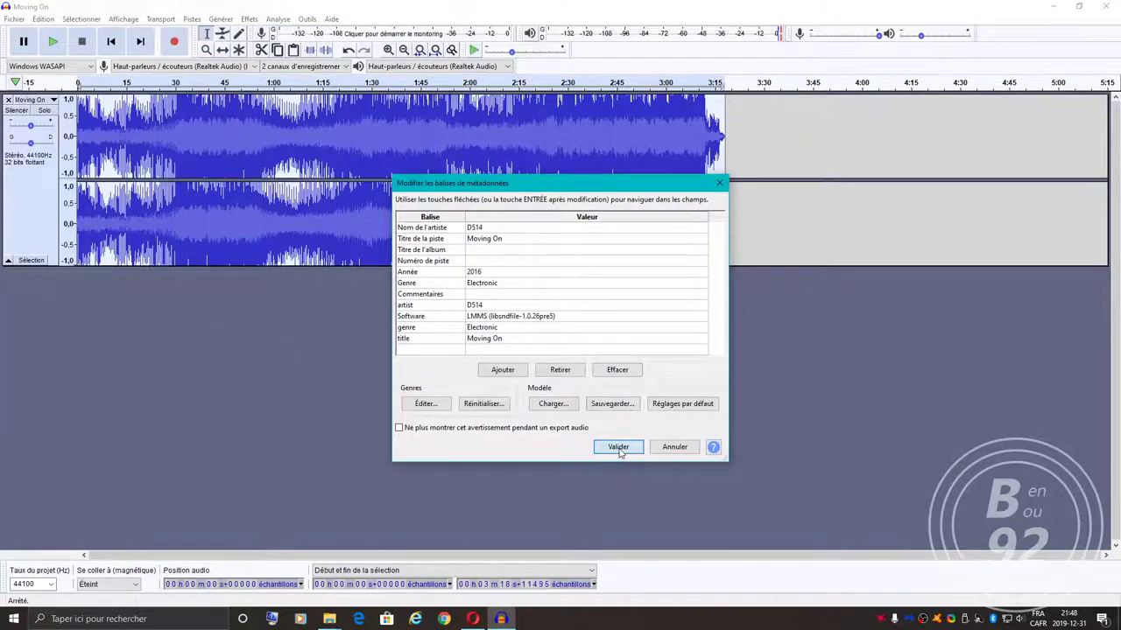
pyautogui.click(618, 448)
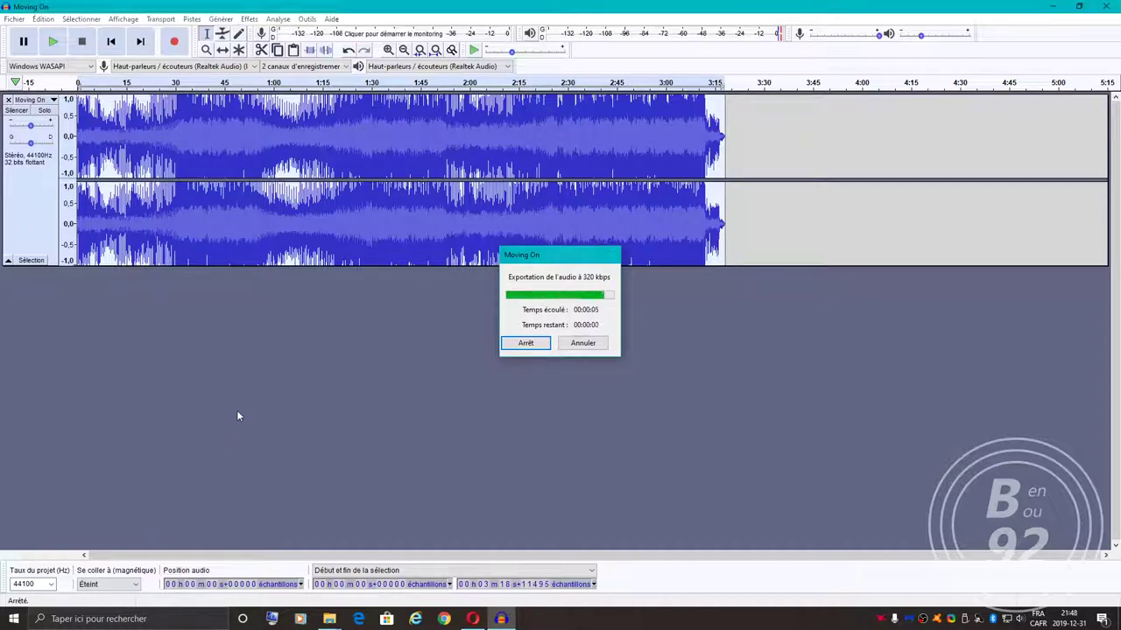
# Import the exported Moving On.mp3 from the desktop into the project as a second track
pyautogui.click(14, 19)
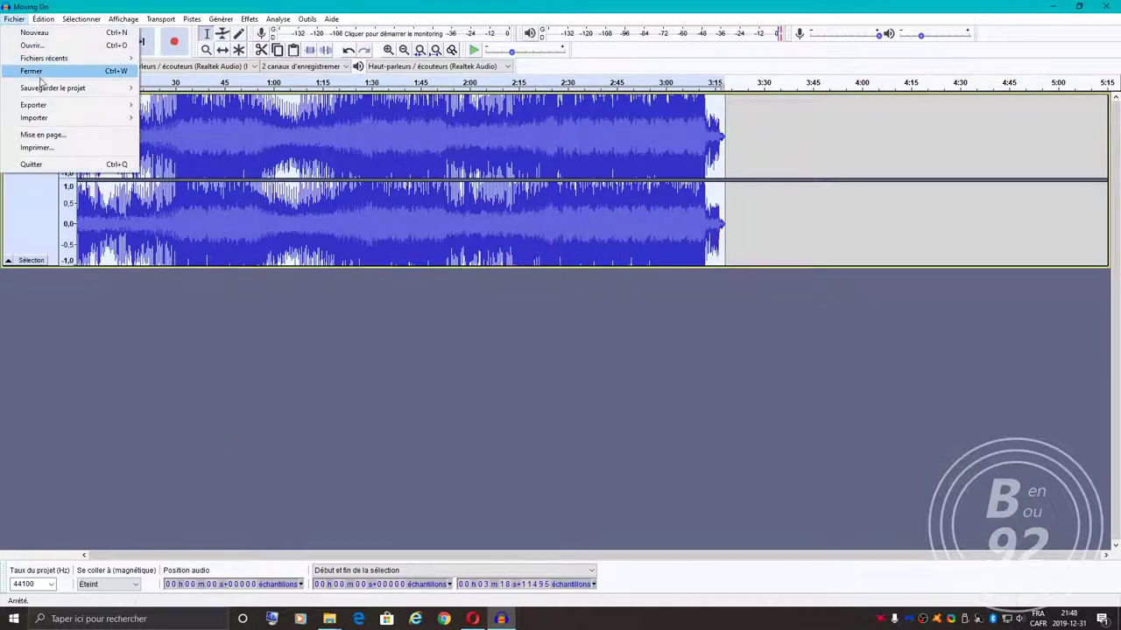
pyautogui.moveTo(54, 119)
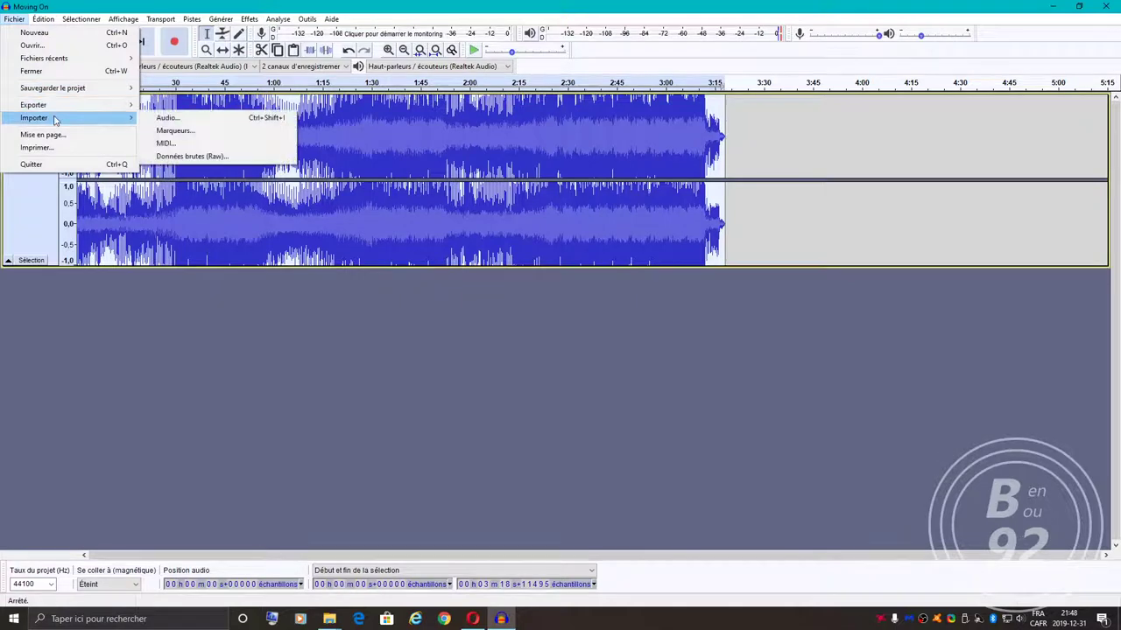
pyautogui.click(167, 119)
pyautogui.click(35, 123)
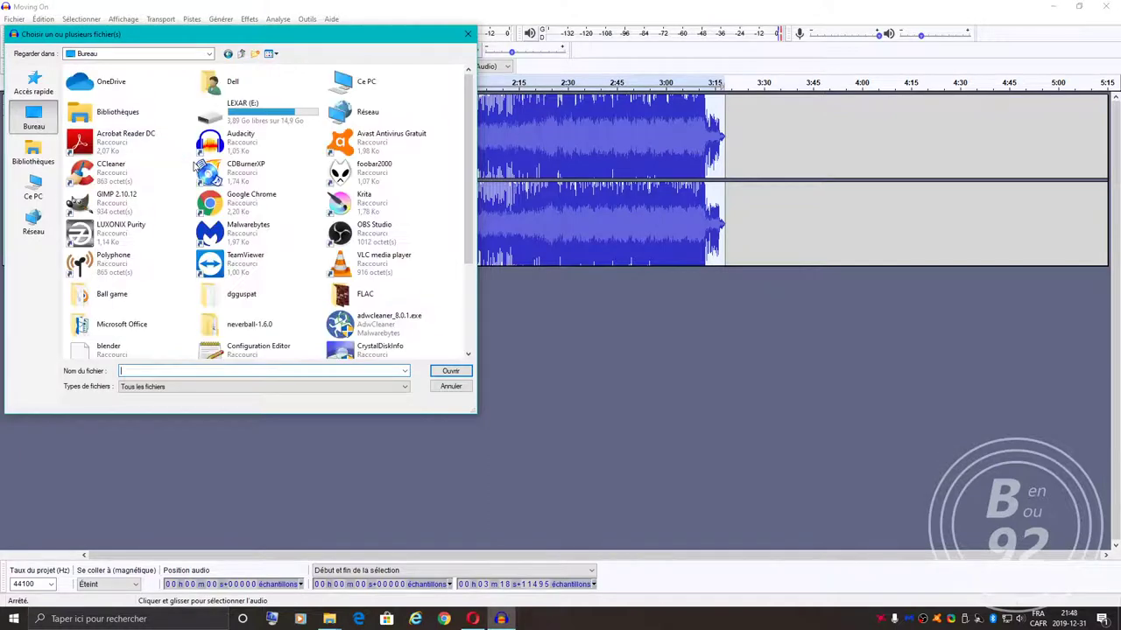
pyautogui.scroll(-1, 233, 190)
pyautogui.scroll(-1, 233, 190)
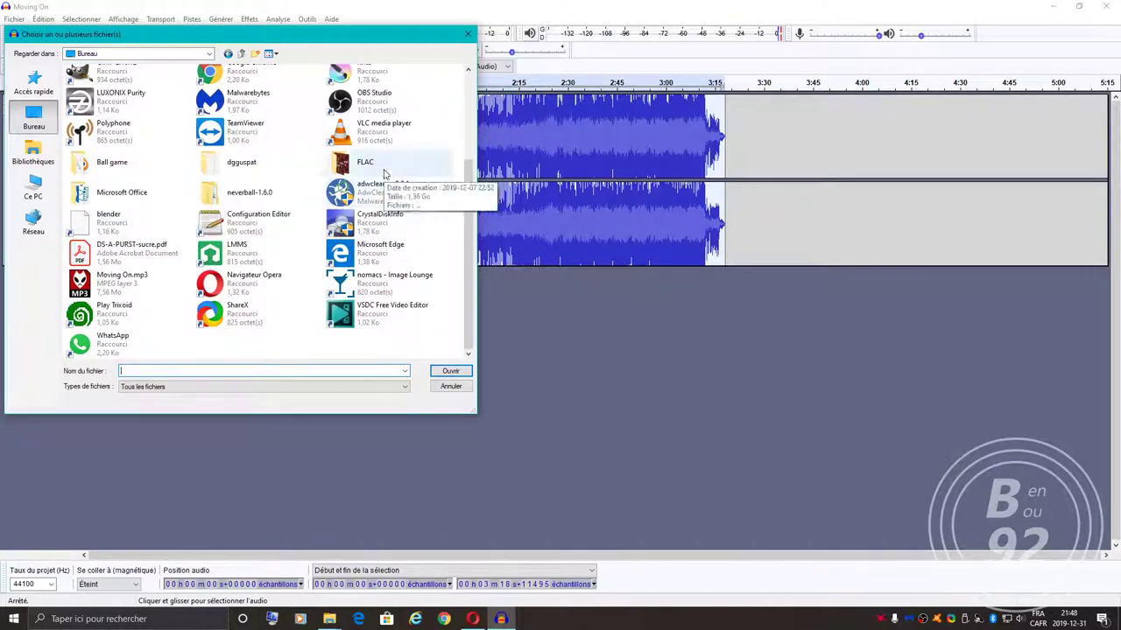
pyautogui.scroll(1, 242, 253)
pyautogui.scroll(-1, 242, 253)
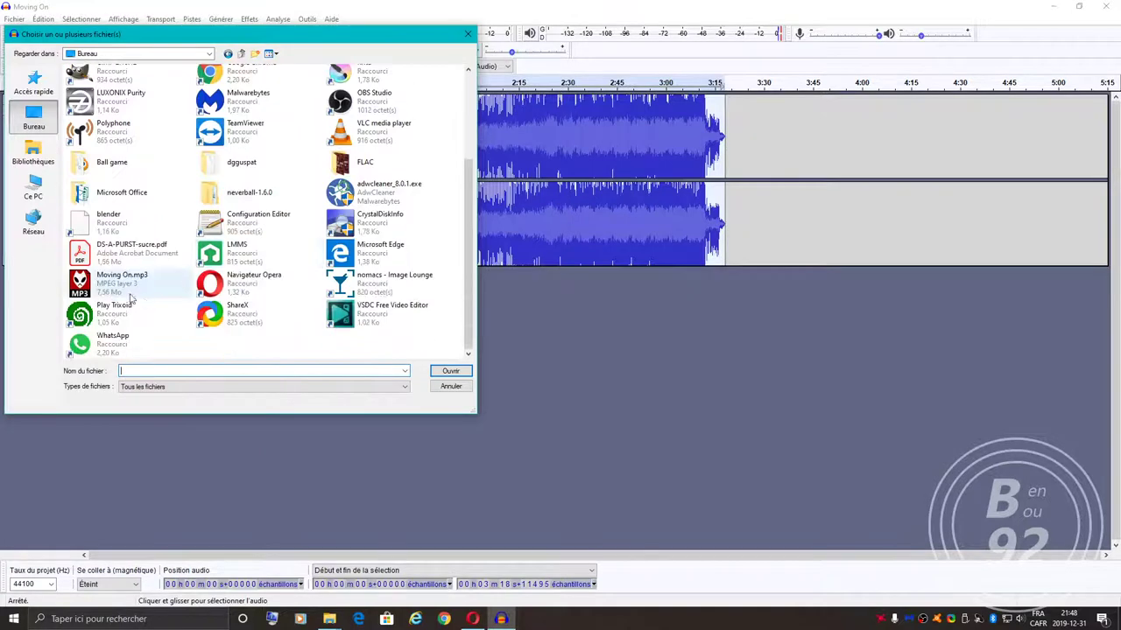
pyautogui.click(120, 287)
pyautogui.doubleClick(120, 287)
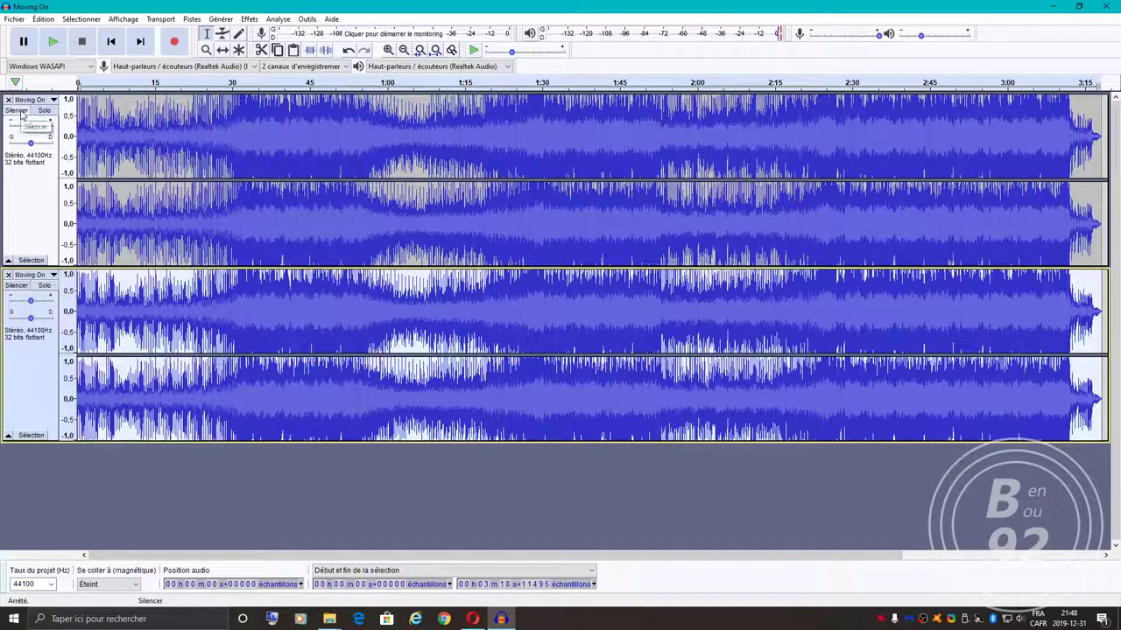
# Mute the original FLAC track and select the full length of the imported MP3 track
pyautogui.click(19, 112)
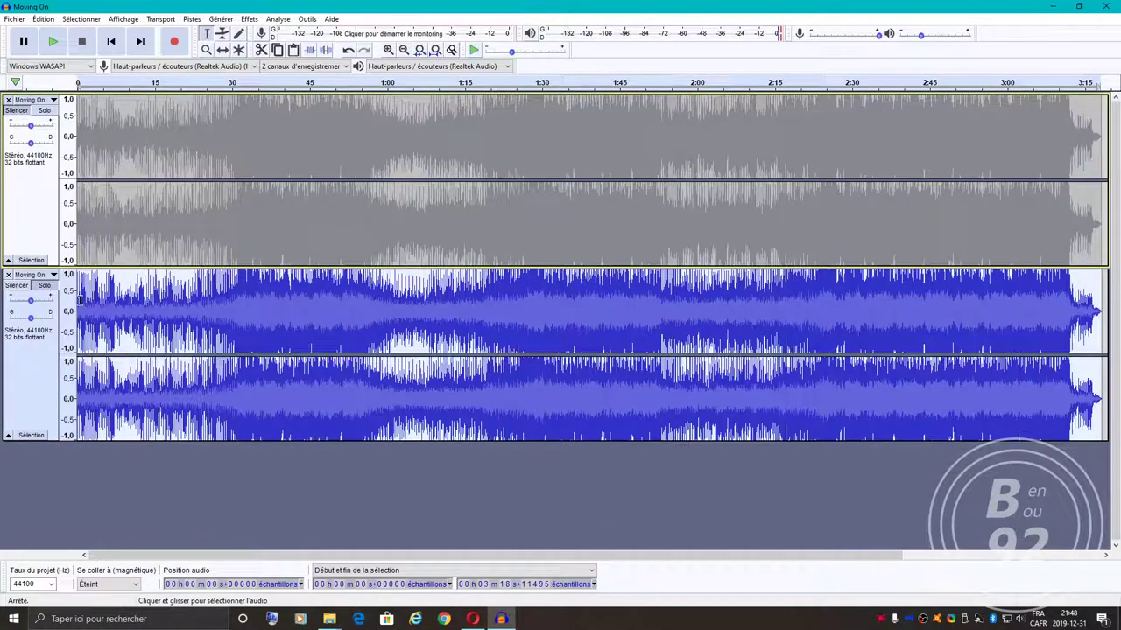
pyautogui.moveTo(221, 298); pyautogui.dragTo(216, 297)
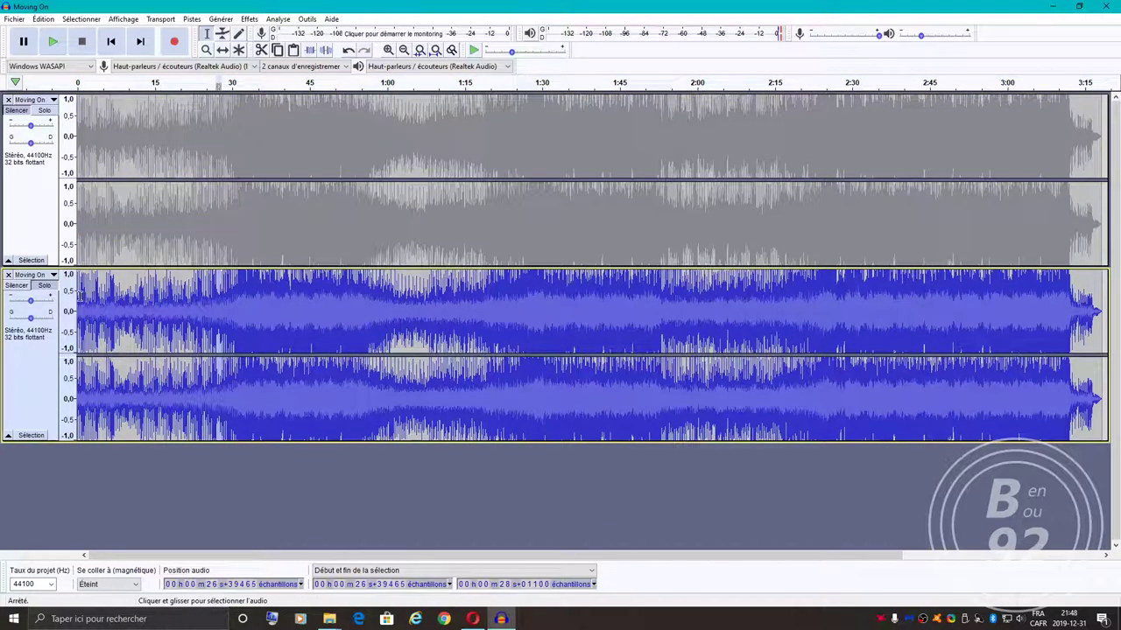
pyautogui.moveTo(79, 295); pyautogui.dragTo(1100, 326)
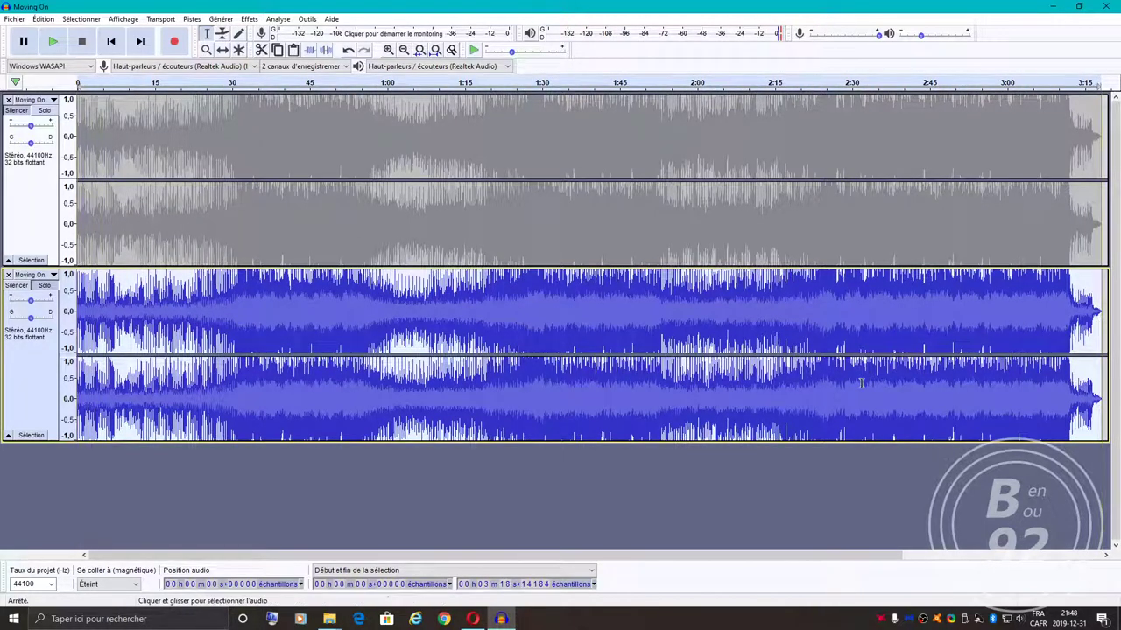
# Plot the MP3 track's frequency spectrum, switch its axis to linear frequency, inspect the cutoff near 20 kHz and close the analysis
pyautogui.click(278, 19)
pyautogui.click(298, 66)
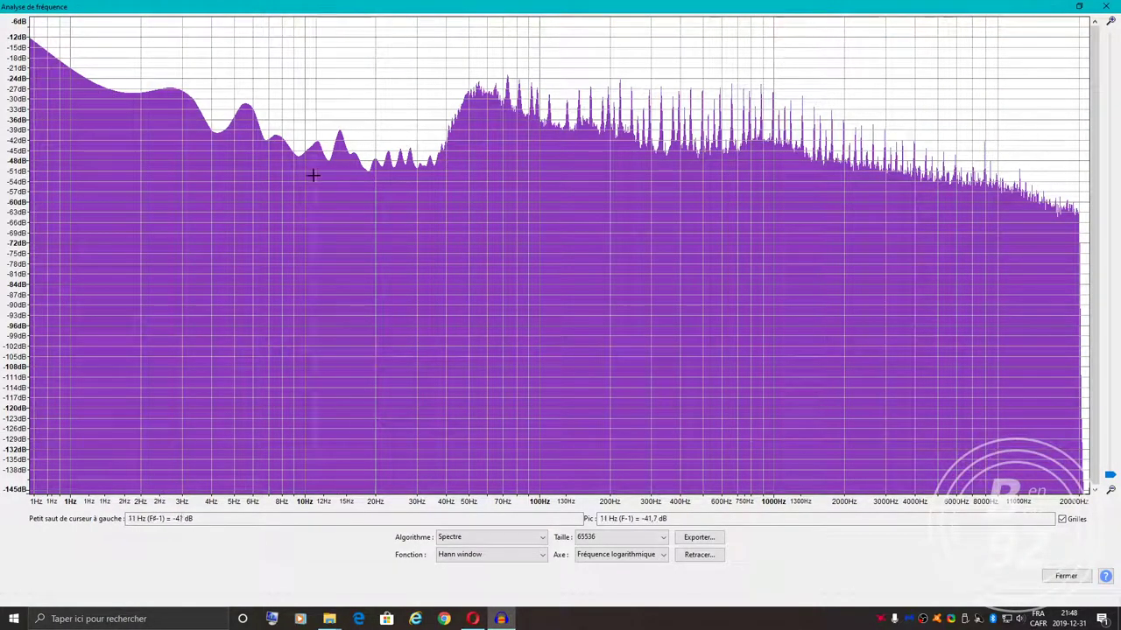
pyautogui.click(620, 555)
pyautogui.click(604, 568)
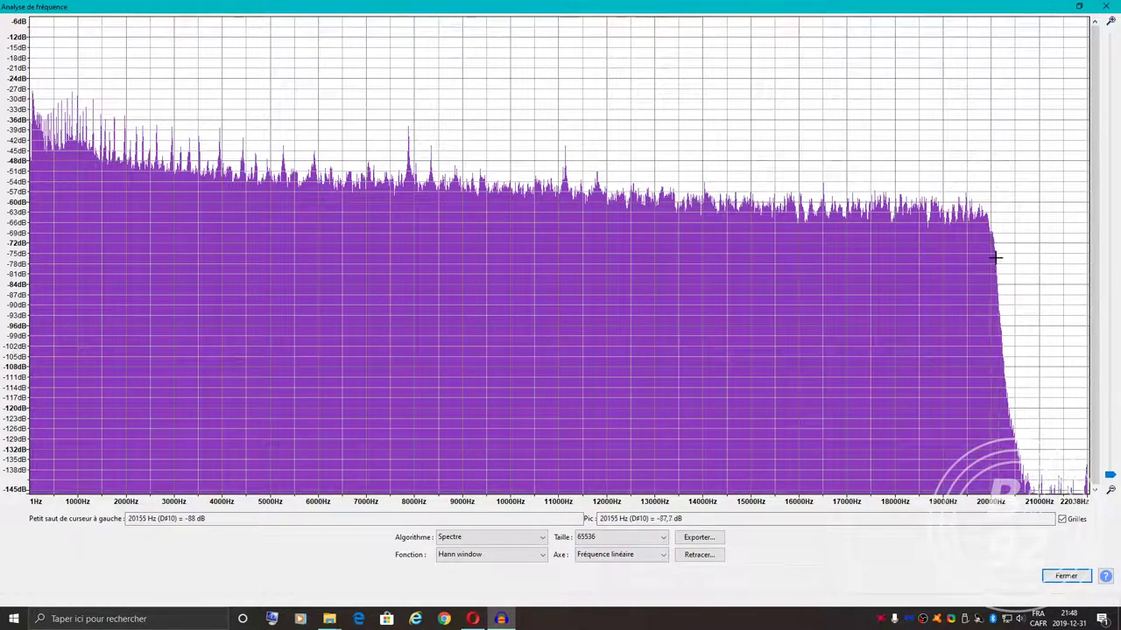
pyautogui.click(1106, 6)
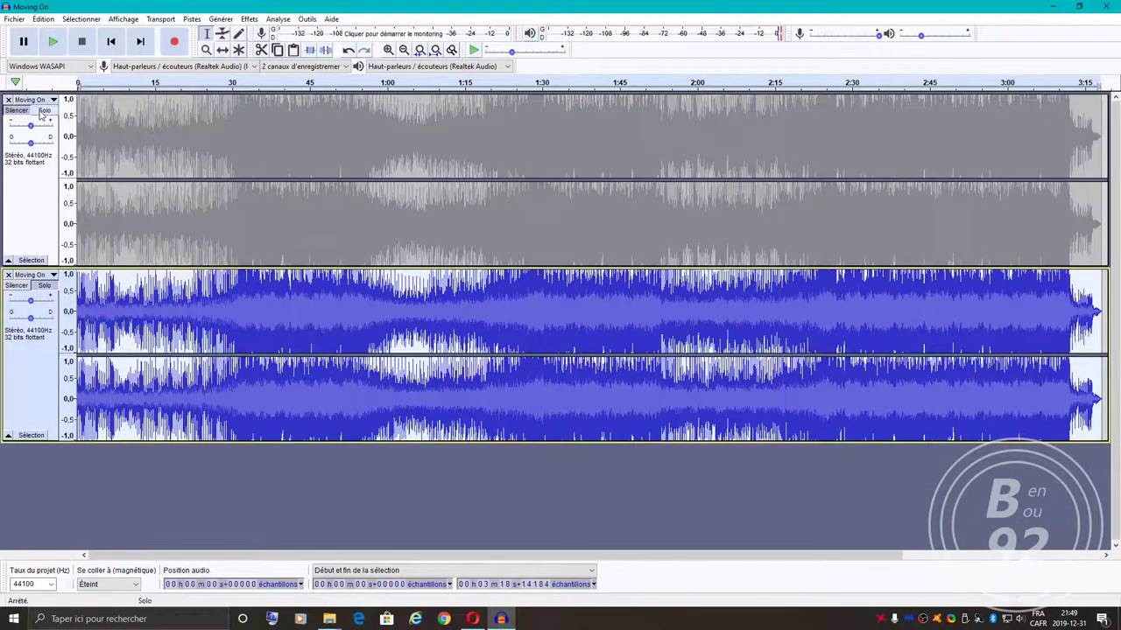
# Turn off solo on the MP3 track and time-shift it earlier to roughly align its first attack with the FLAC track's
pyautogui.hotkey('ctrl', 'a')
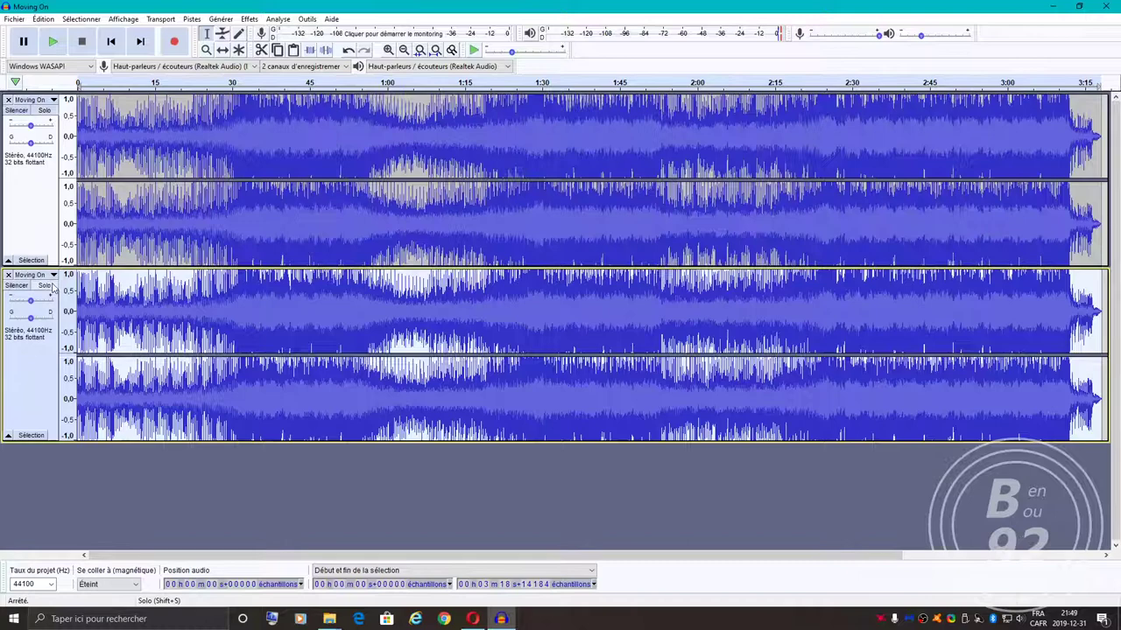
pyautogui.click(84, 199)
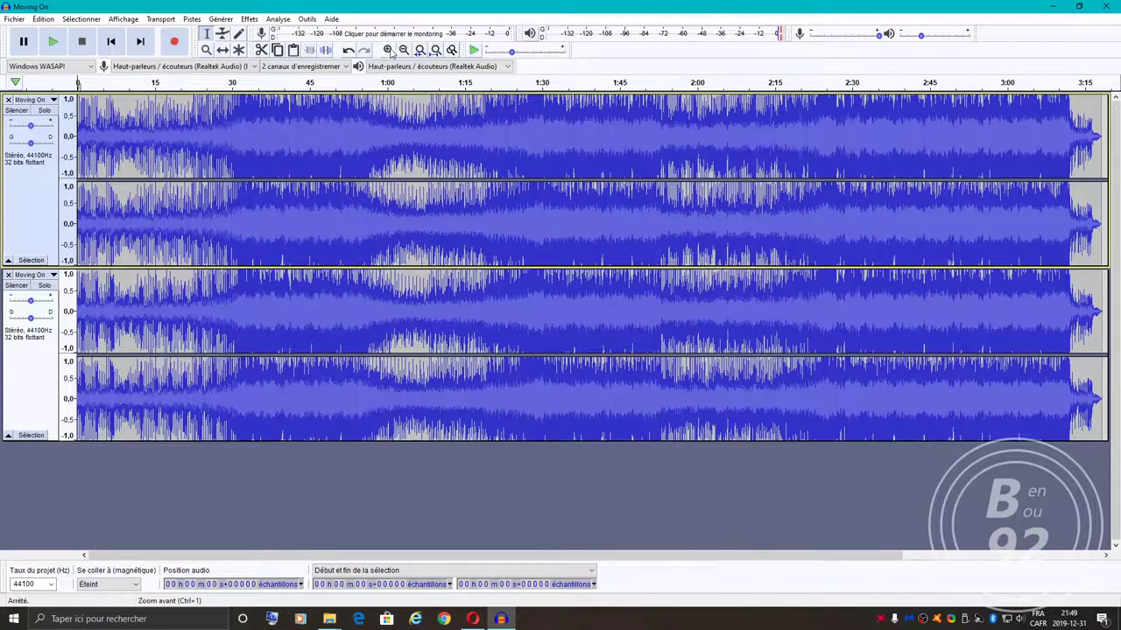
pyautogui.click(388, 49)
pyautogui.click(388, 50)
pyautogui.click(387, 50)
pyautogui.click(387, 49)
pyautogui.click(388, 50)
pyautogui.click(388, 50)
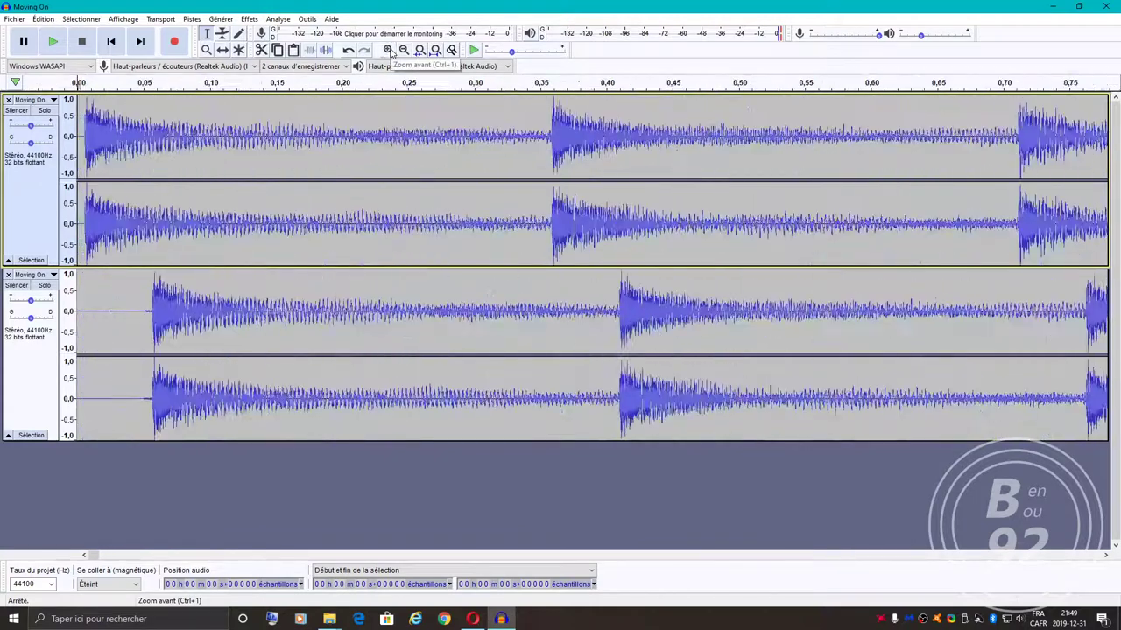
pyautogui.click(388, 49)
pyautogui.click(388, 50)
pyautogui.click(388, 50)
pyautogui.click(387, 50)
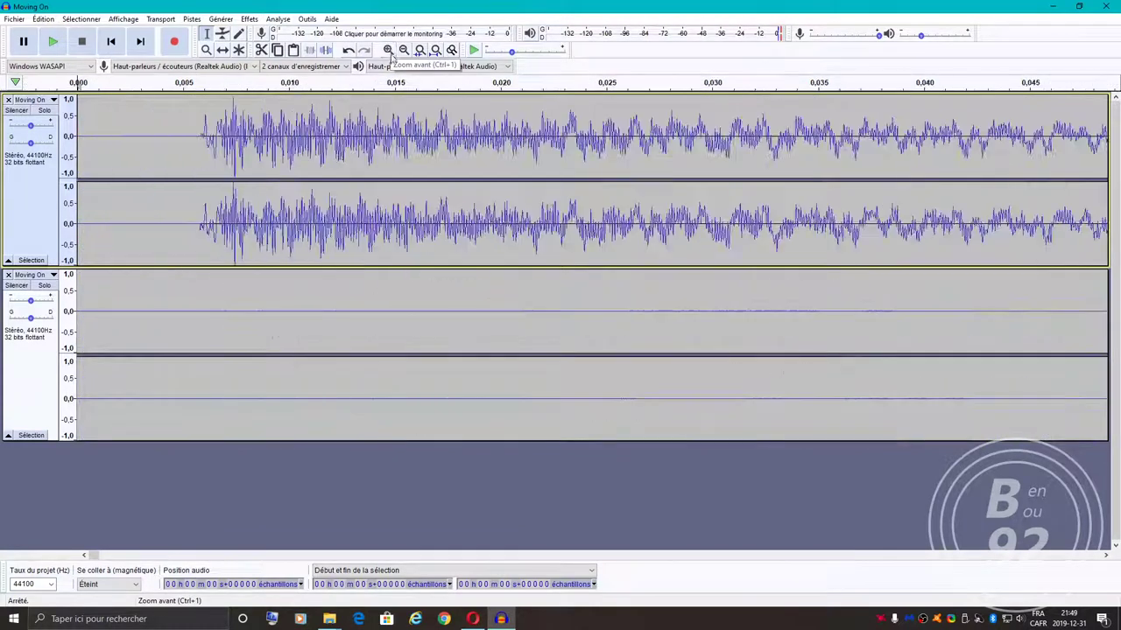
pyautogui.click(224, 50)
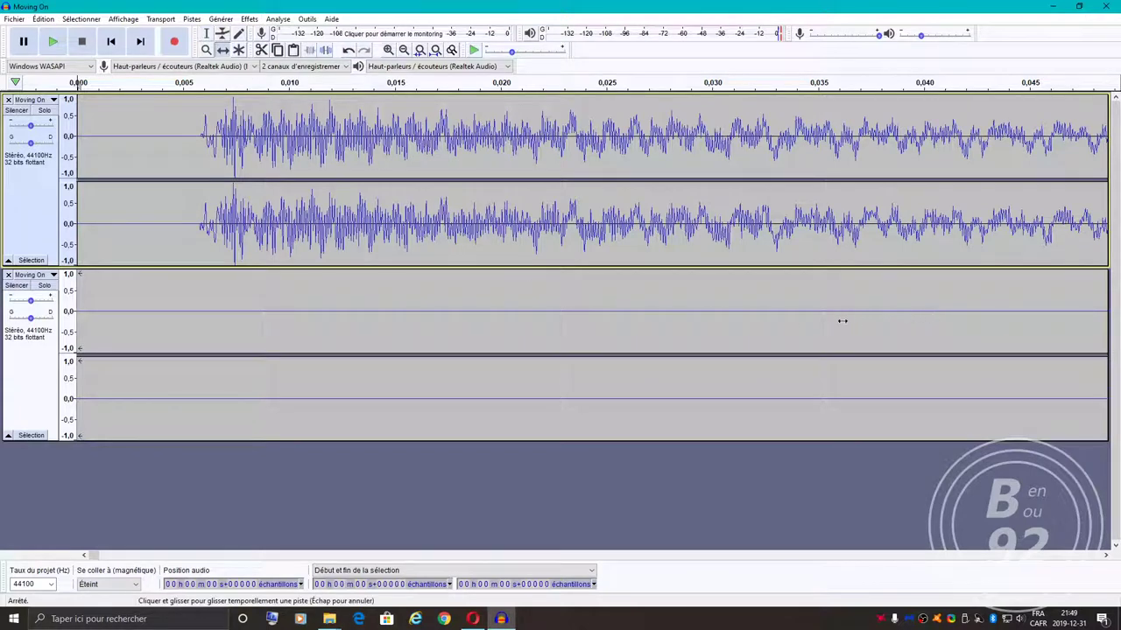
pyautogui.moveTo(842, 320); pyautogui.dragTo(159, 309)
pyautogui.moveTo(536, 315); pyautogui.dragTo(207, 314)
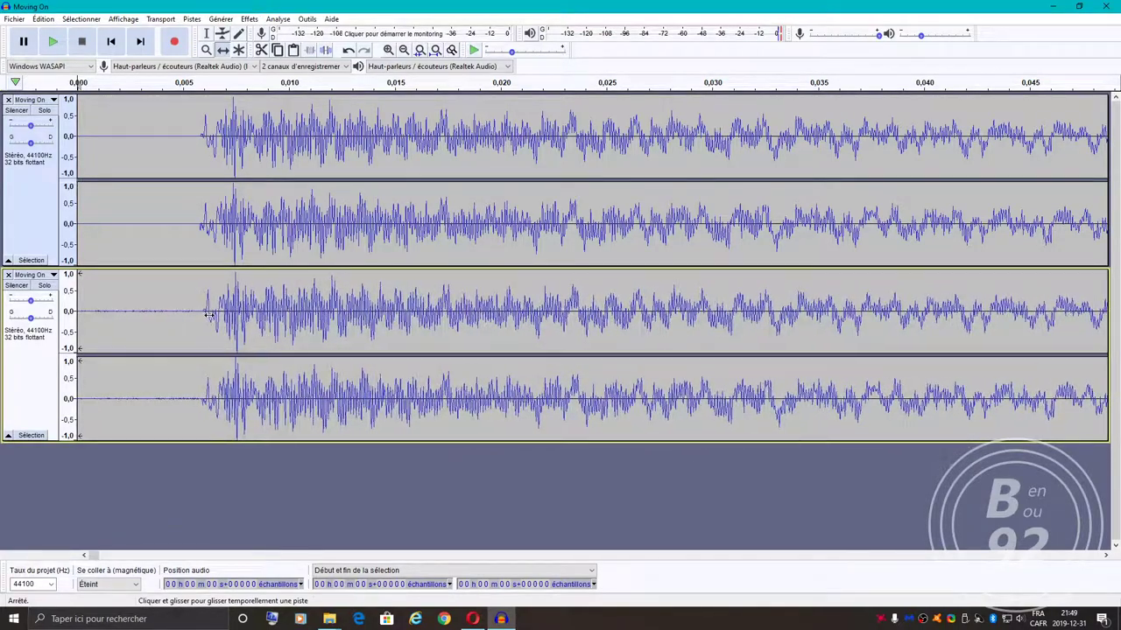
# Fine-shift the MP3 track earlier at sample level until its peaks line up with those of the FLAC track
pyautogui.click(206, 33)
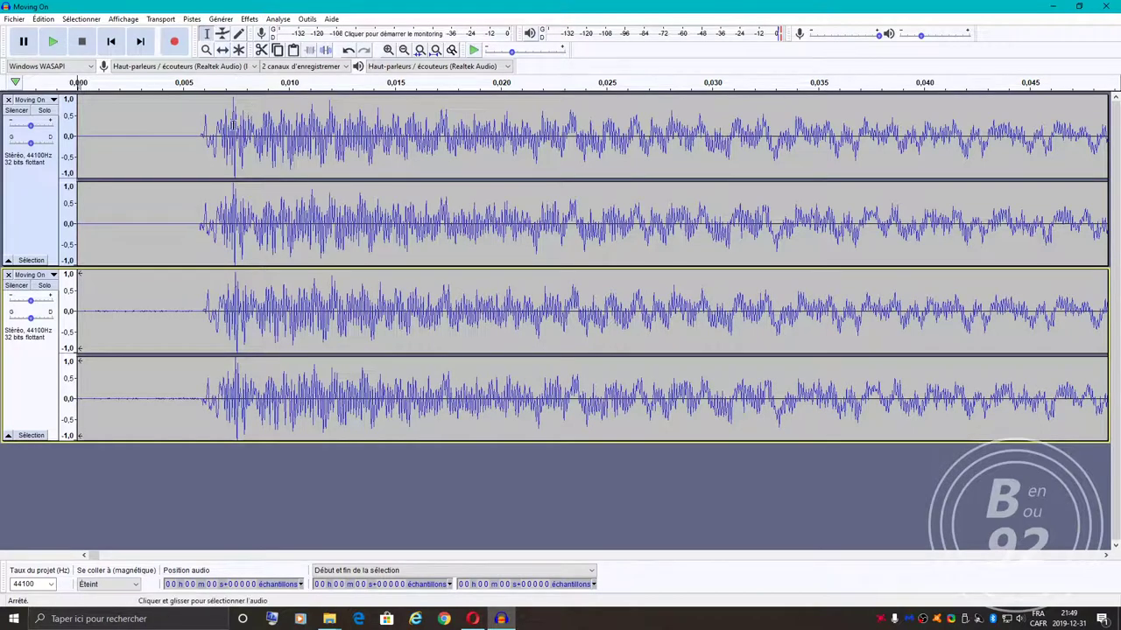
pyautogui.click(234, 123)
pyautogui.click(389, 50)
pyautogui.click(390, 50)
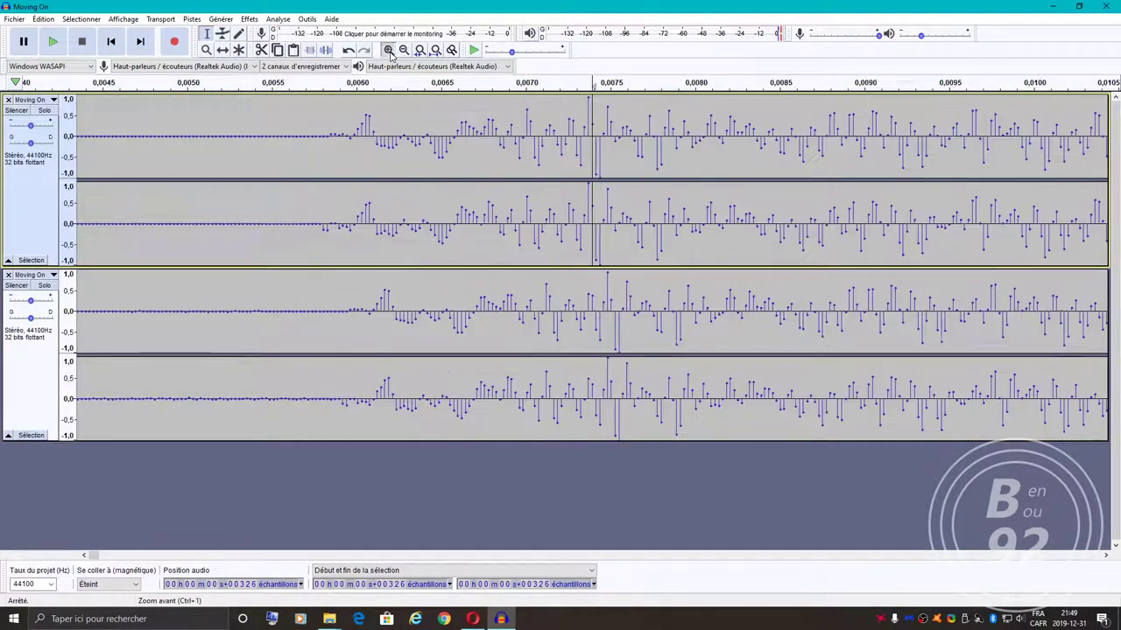
pyautogui.click(390, 50)
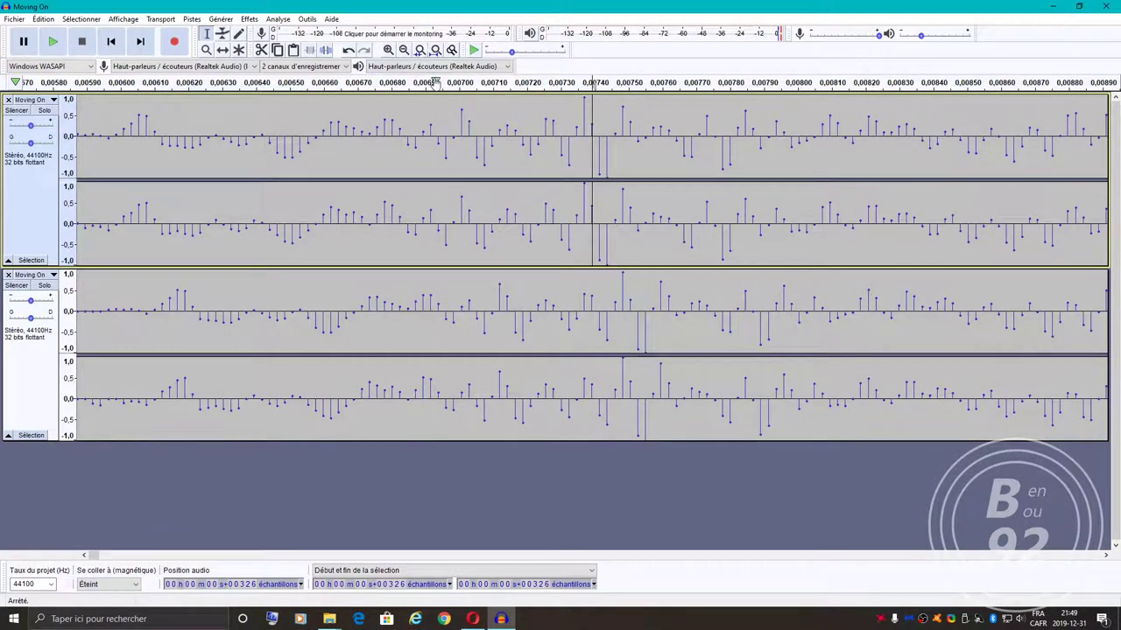
pyautogui.click(223, 50)
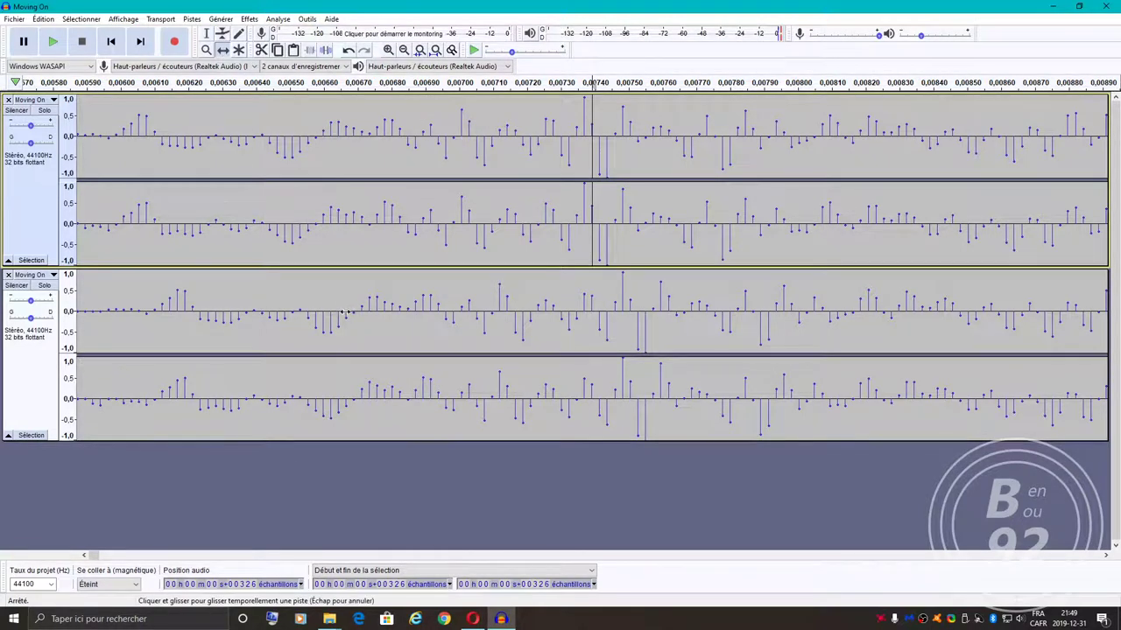
pyautogui.moveTo(344, 313); pyautogui.dragTo(319, 313)
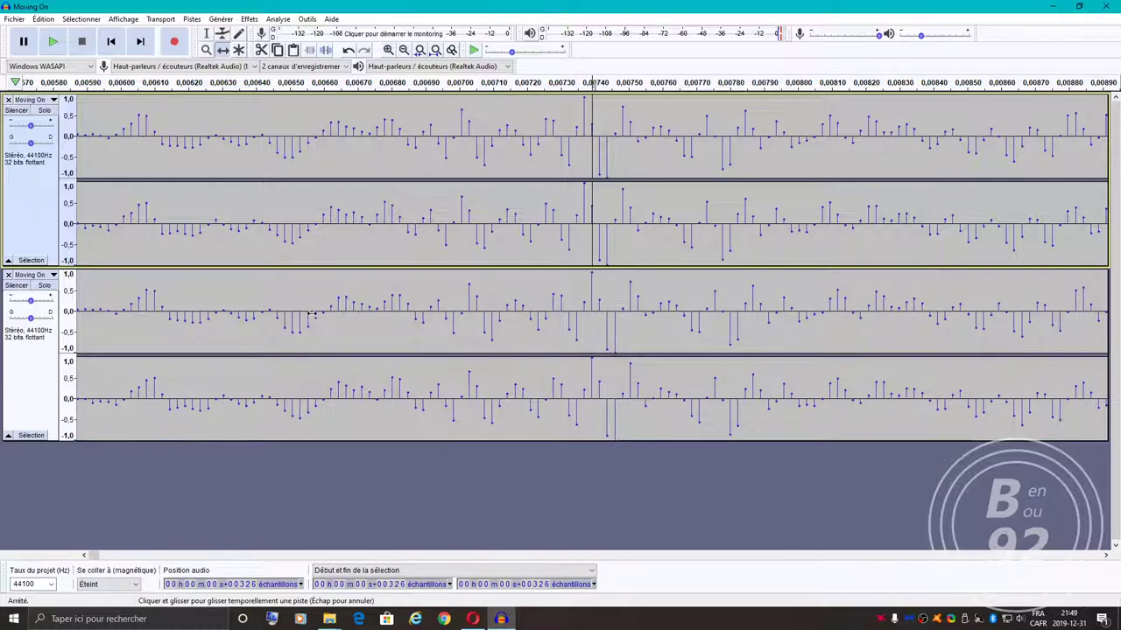
pyautogui.press('Escape')
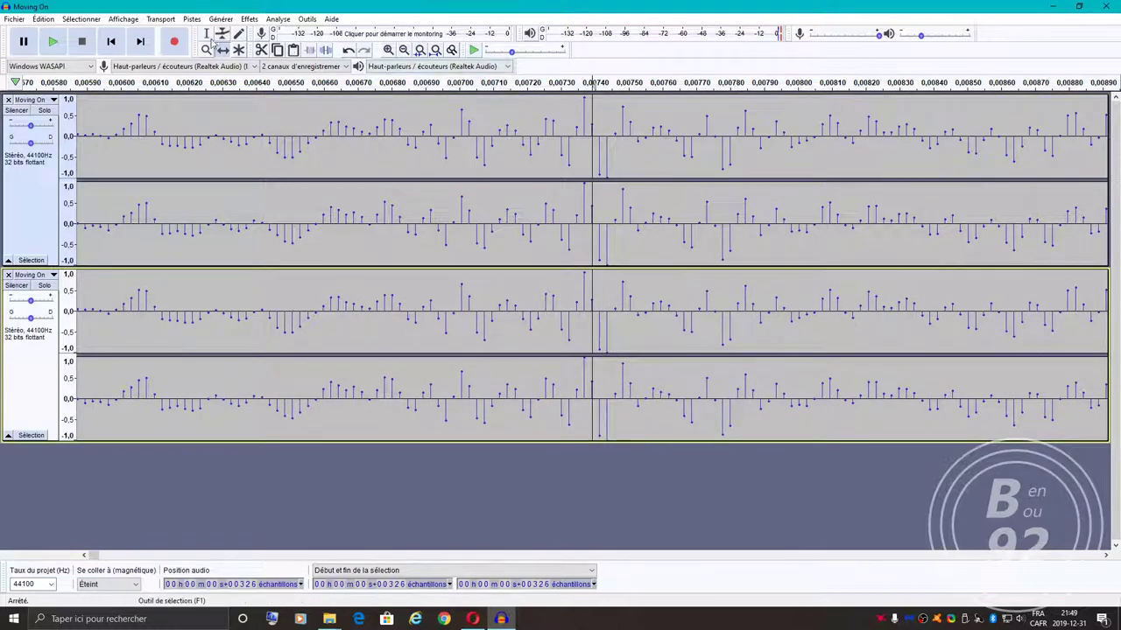
# Check the sample alignment by placing the selection cursor at the first peak in both tracks
pyautogui.click(209, 37)
pyautogui.click(148, 137)
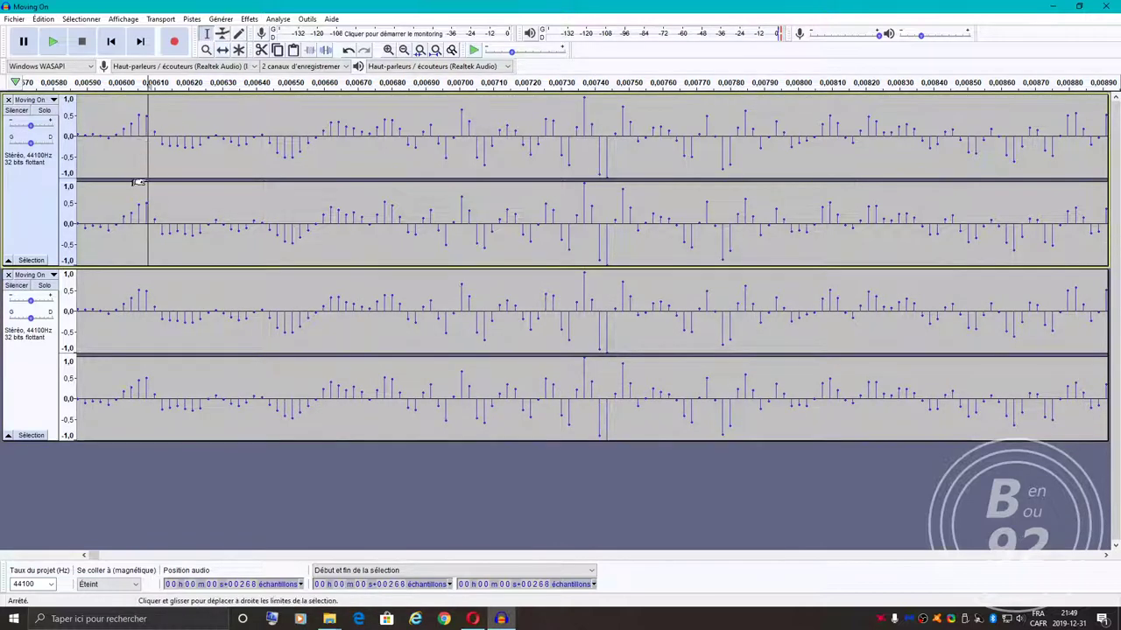
pyautogui.click(152, 303)
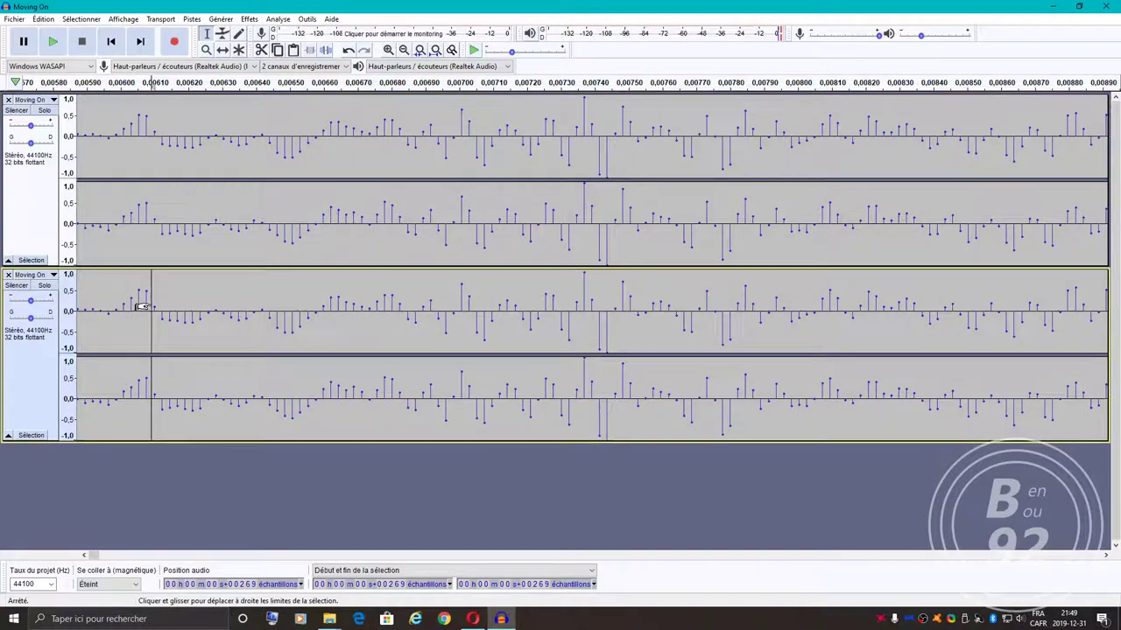
pyautogui.click(151, 219)
# Select the full length of the MP3 track and invert its polarity with the Invert effect
pyautogui.click(407, 52)
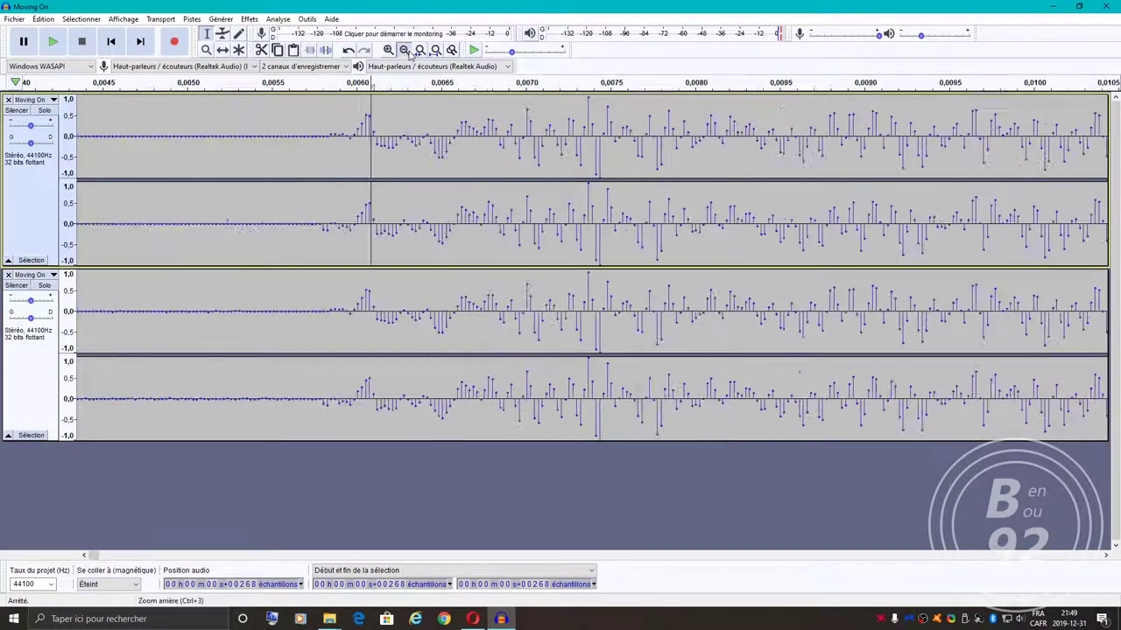
pyautogui.click(405, 51)
pyautogui.click(405, 51)
pyautogui.click(405, 51)
pyautogui.click(405, 50)
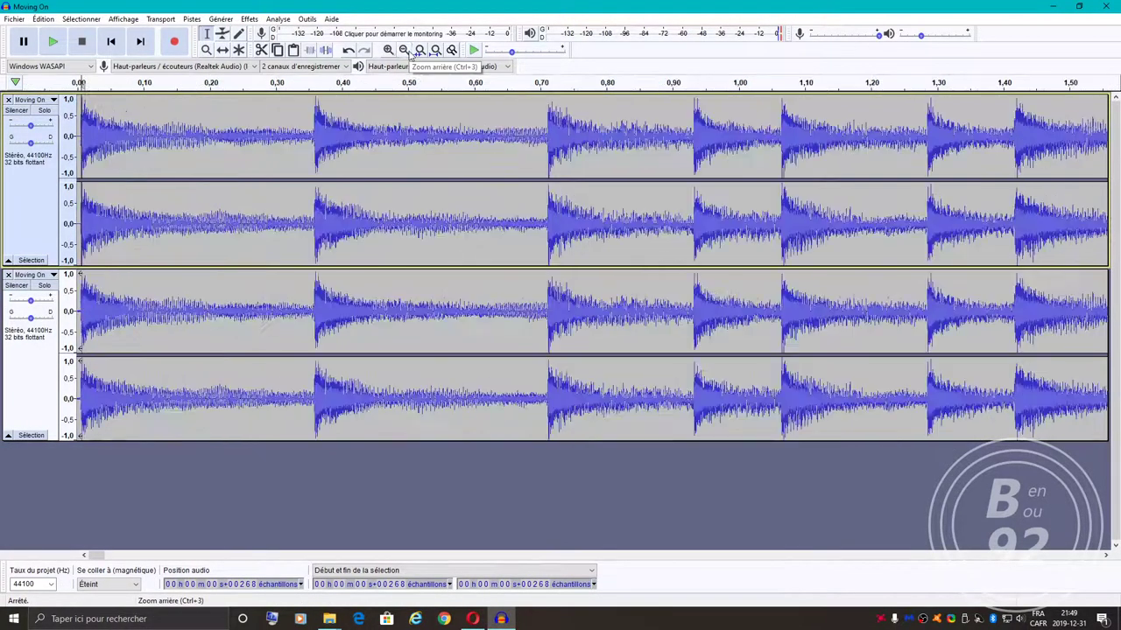
pyautogui.click(406, 51)
pyautogui.click(405, 50)
pyautogui.click(405, 50)
pyautogui.click(405, 51)
pyautogui.click(405, 51)
pyautogui.click(406, 51)
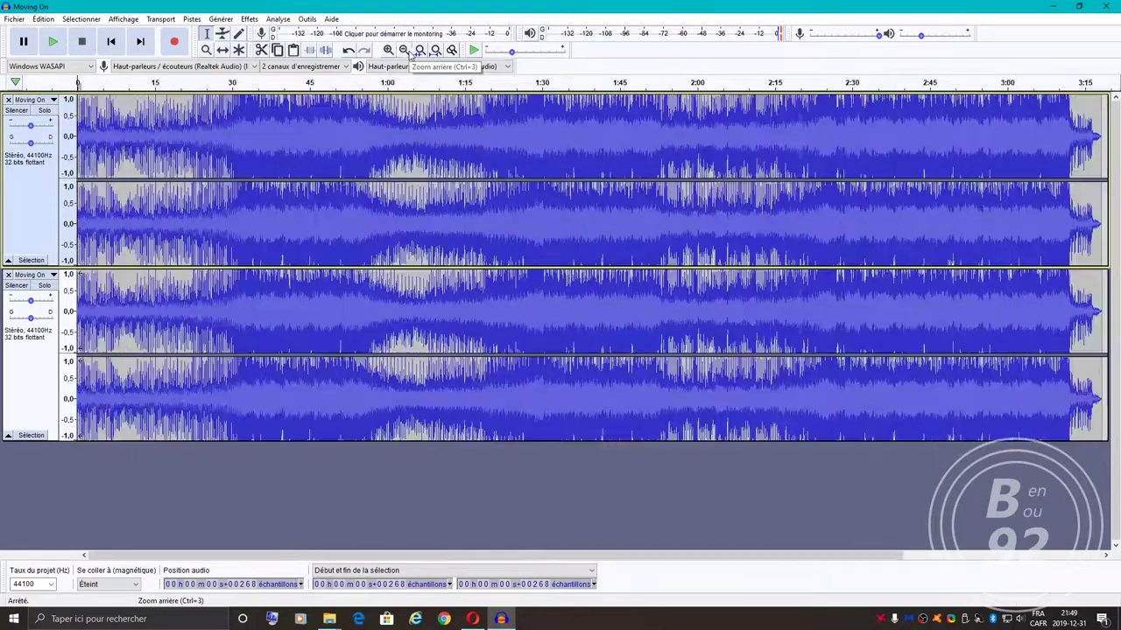
pyautogui.moveTo(79, 292); pyautogui.dragTo(1105, 326)
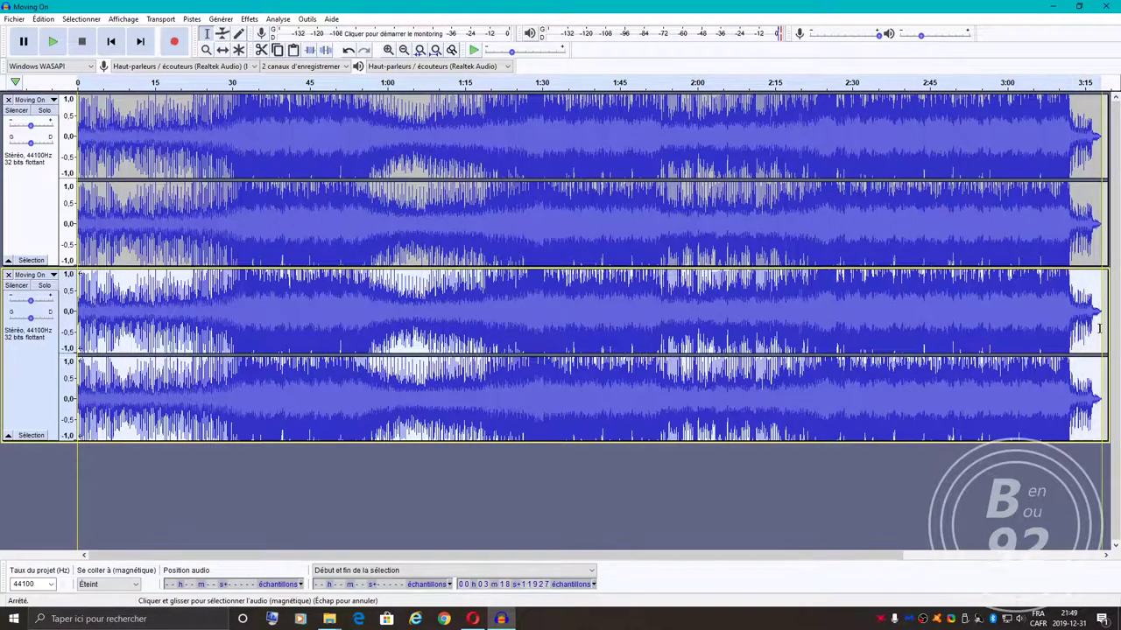
pyautogui.click(250, 19)
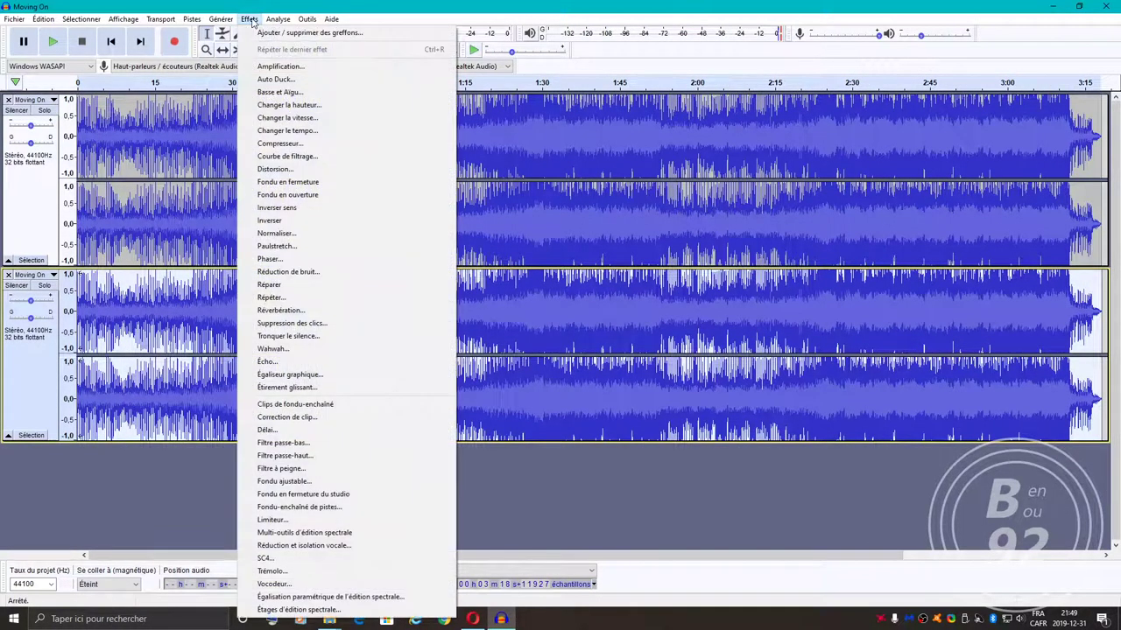
pyautogui.click(294, 221)
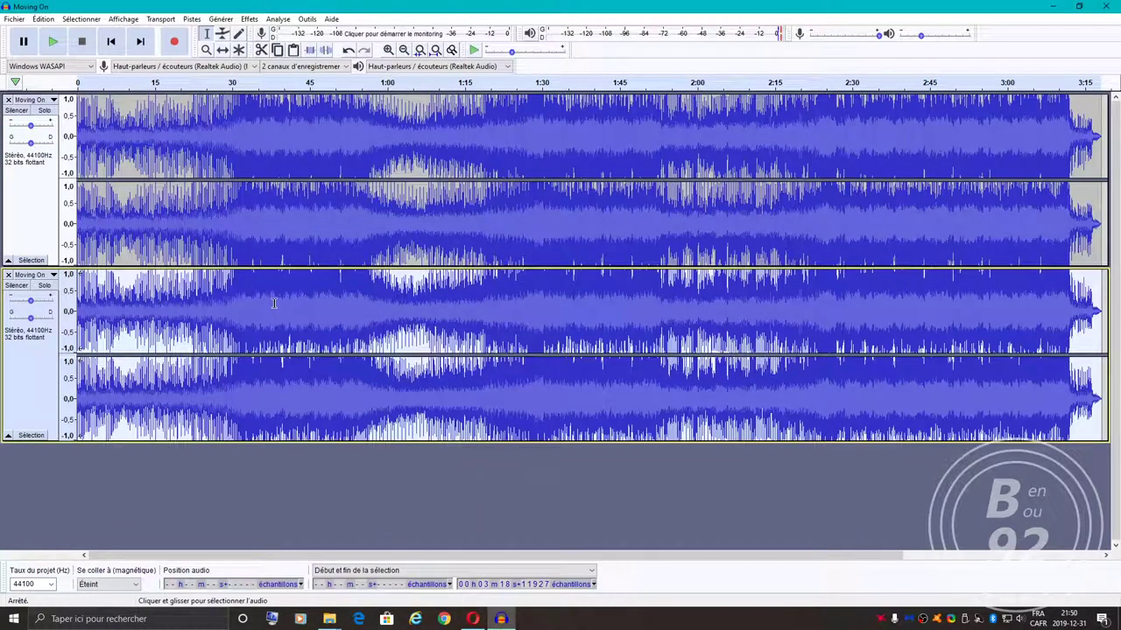
# Select both tracks over their full length and mix and render them into a single track
pyautogui.moveTo(80, 138); pyautogui.dragTo(1101, 302)
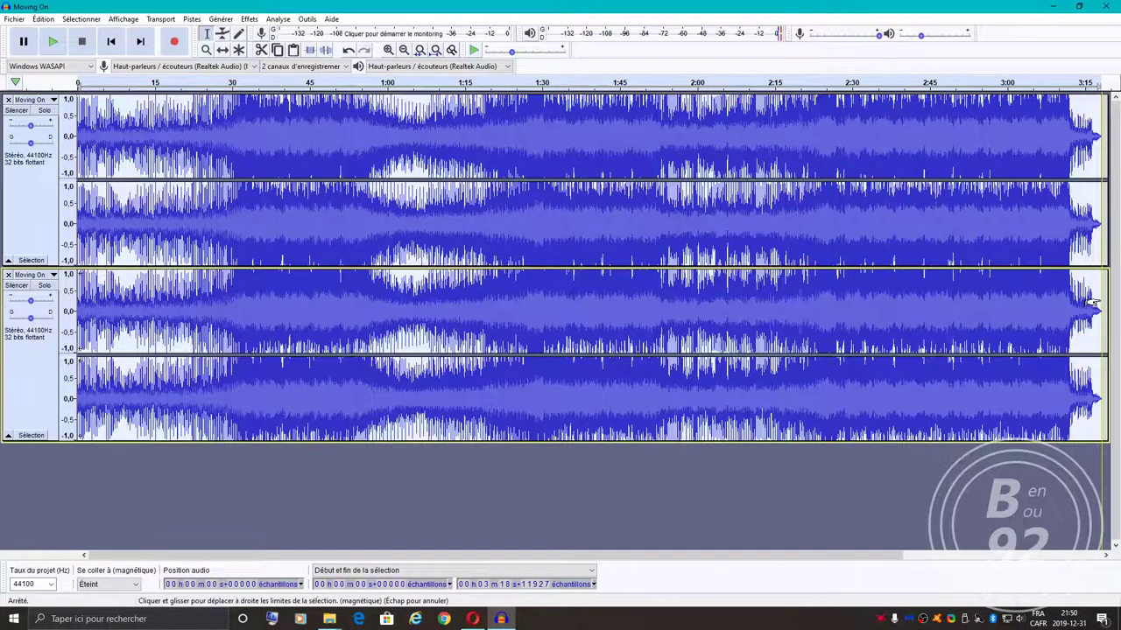
pyautogui.click(201, 19)
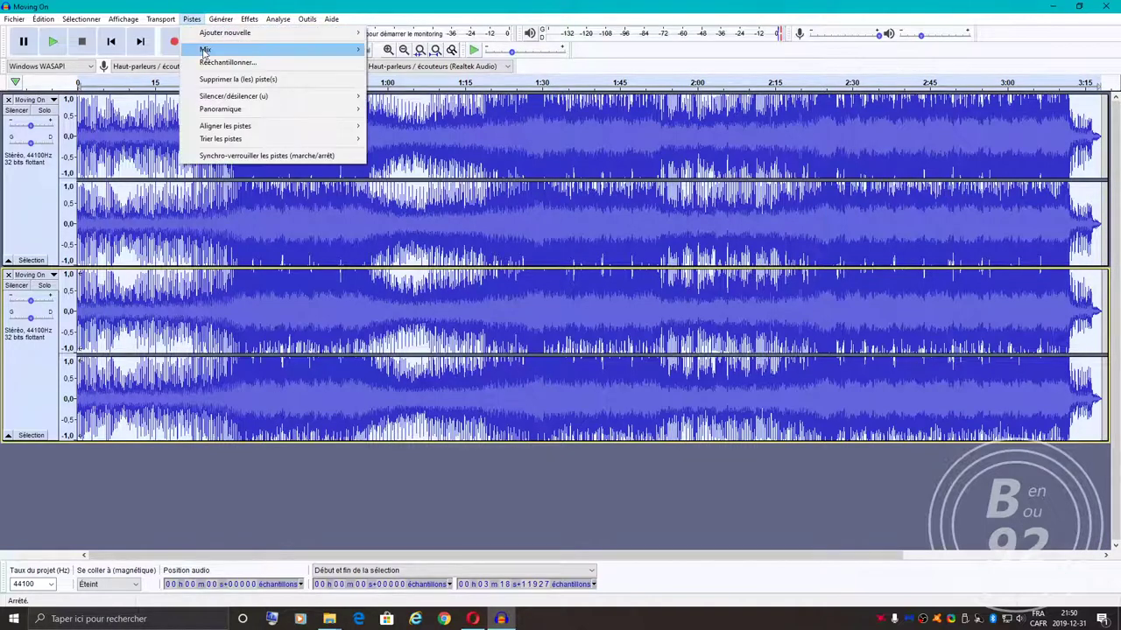
pyautogui.moveTo(288, 54)
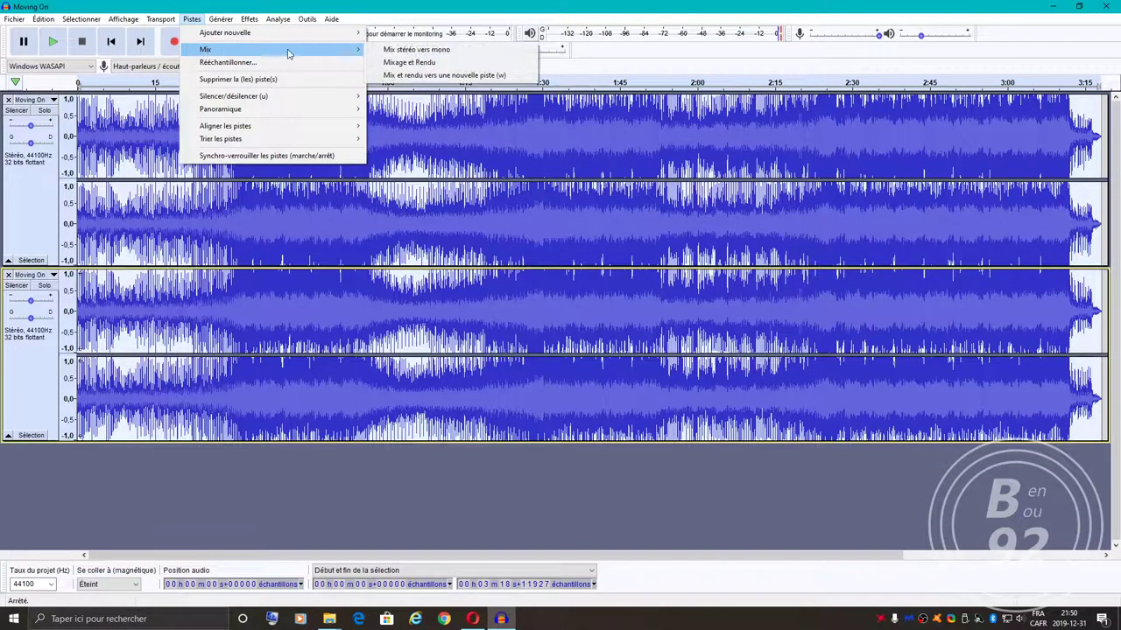
pyautogui.click(415, 66)
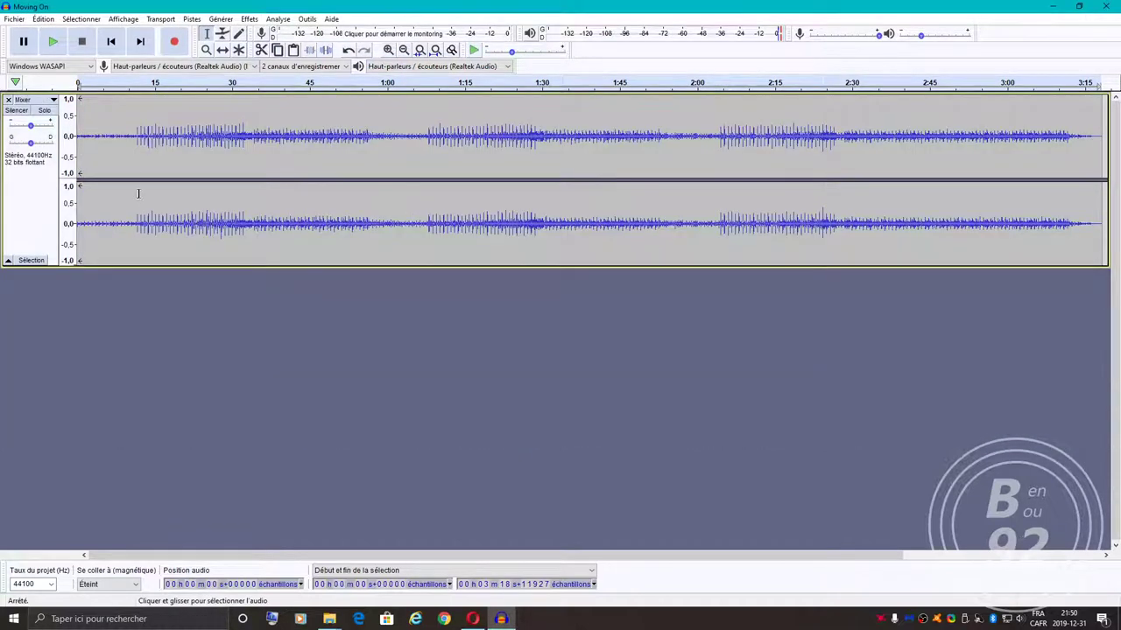
# Select the whole mixed track, play it from the start to hear the difference signal, and stop playback
pyautogui.click(31, 165)
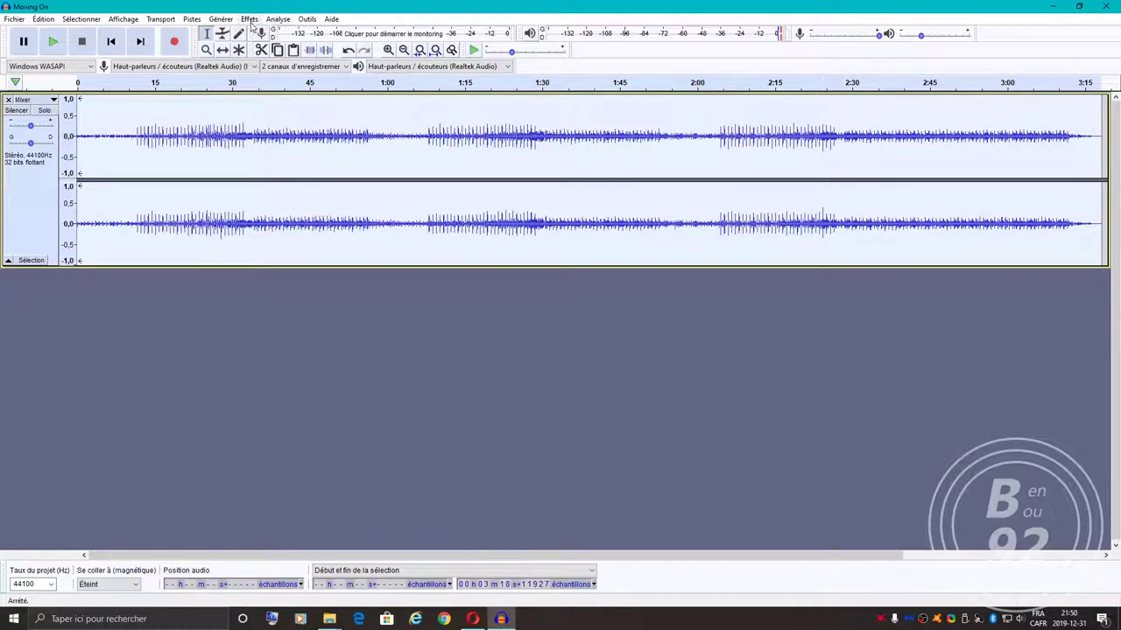
pyautogui.click(53, 43)
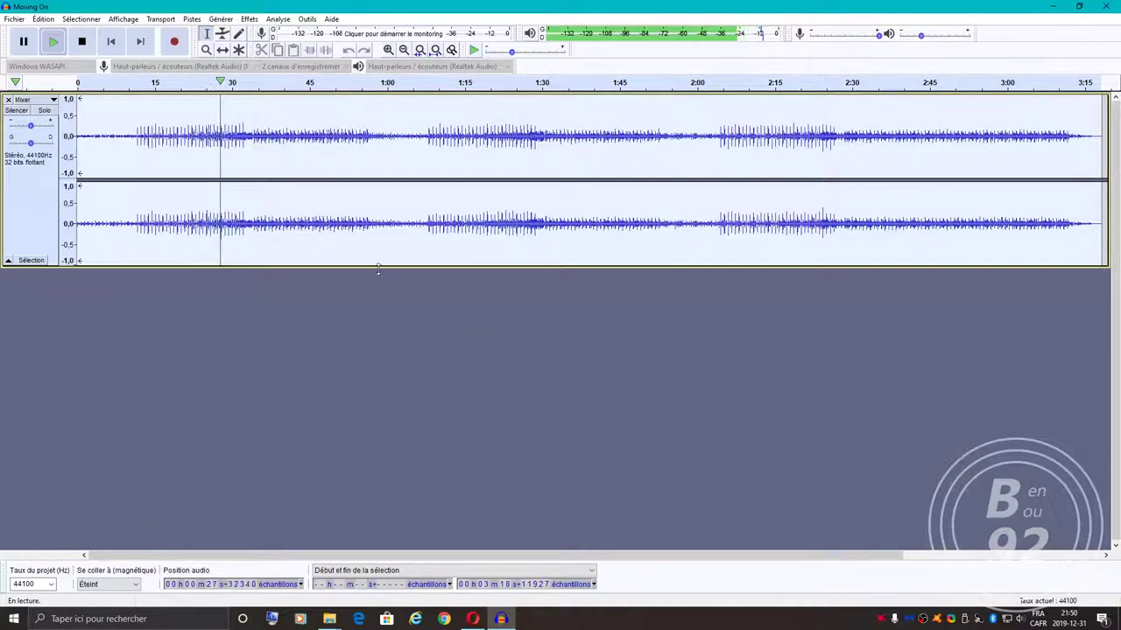
pyautogui.click(82, 42)
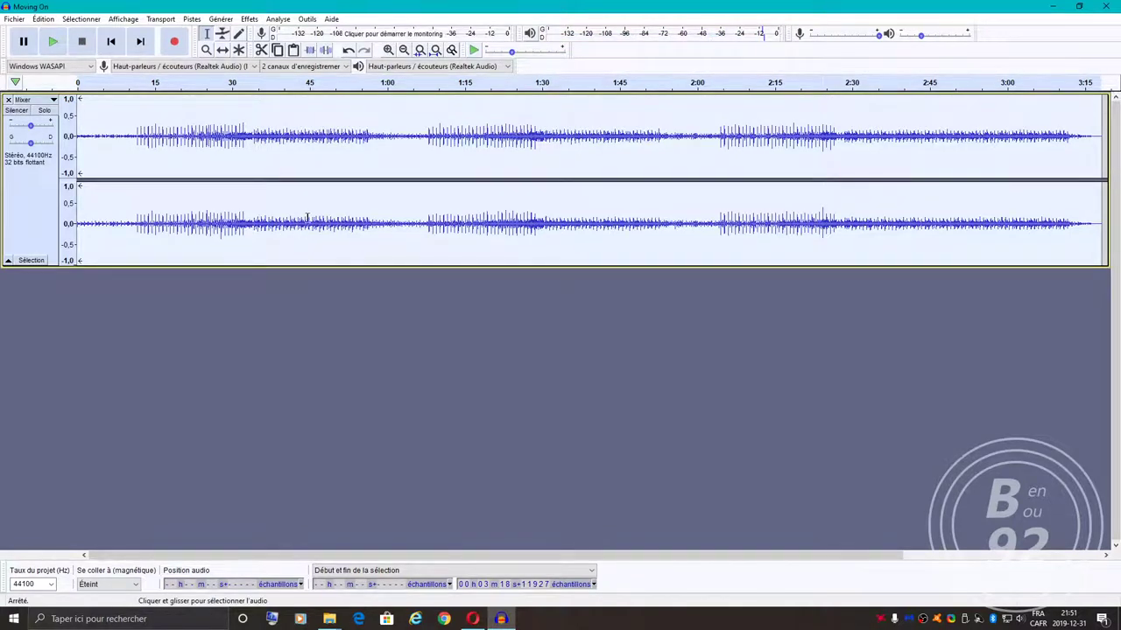
# Plot the mixed track's spectrum, inspect it on logarithmic and linear frequency axes, and close the frequency analysis
pyautogui.click(277, 20)
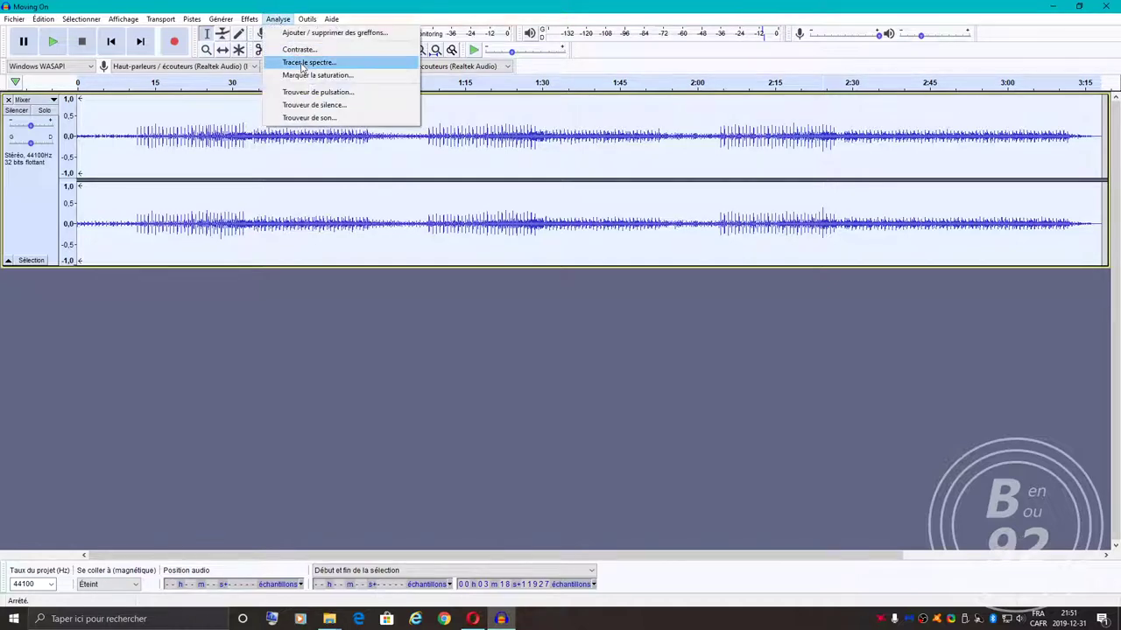
pyautogui.press('Escape')
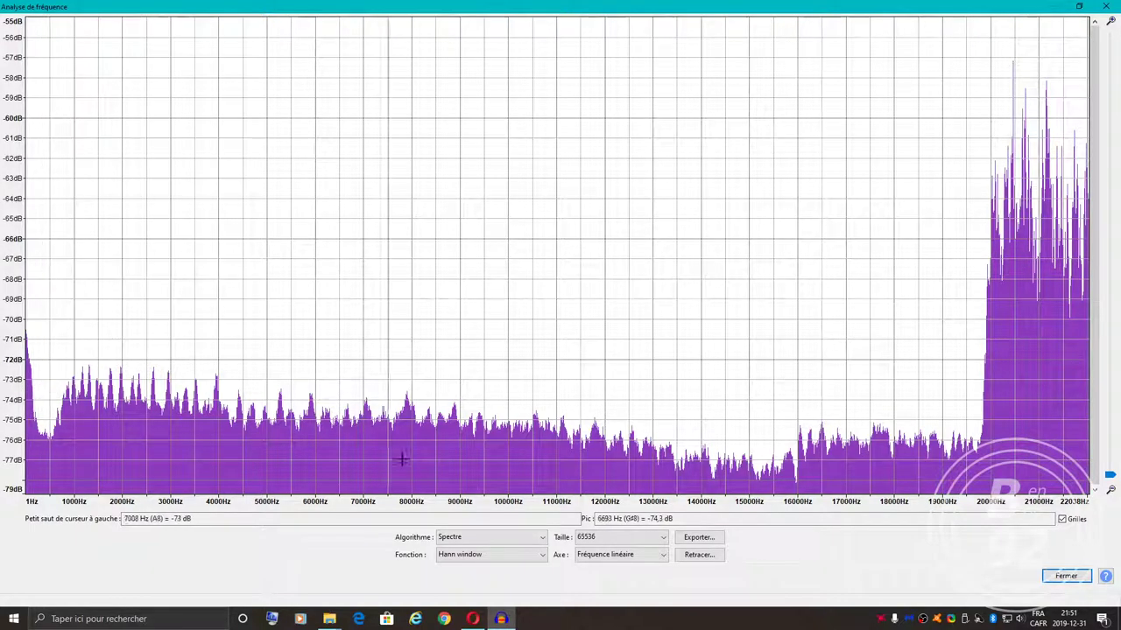
pyautogui.click(612, 560)
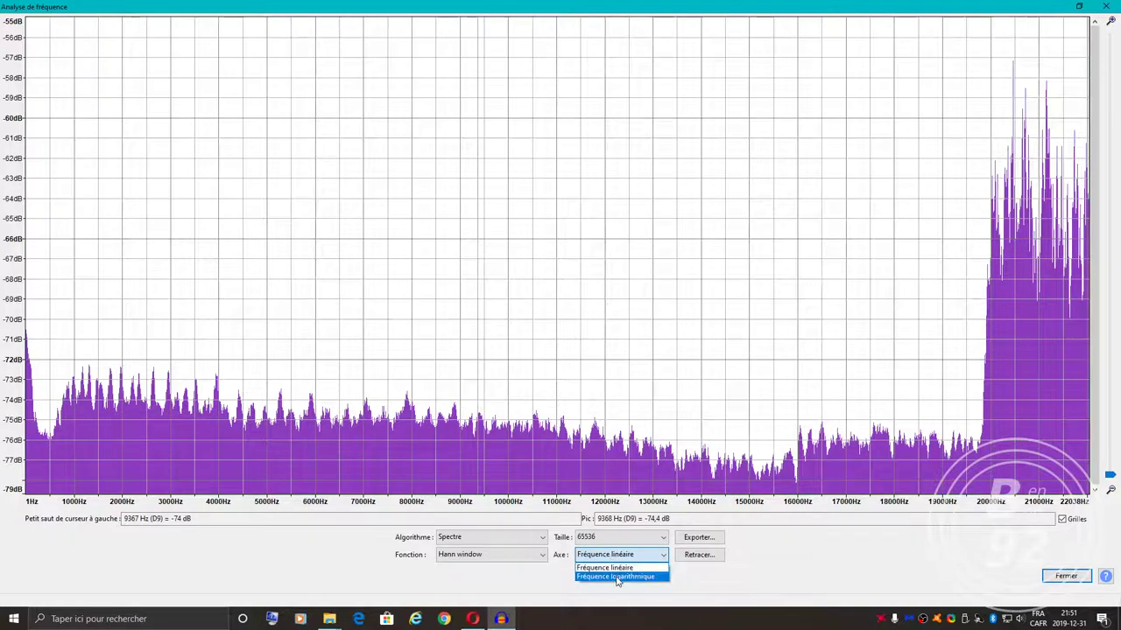
pyautogui.click(617, 577)
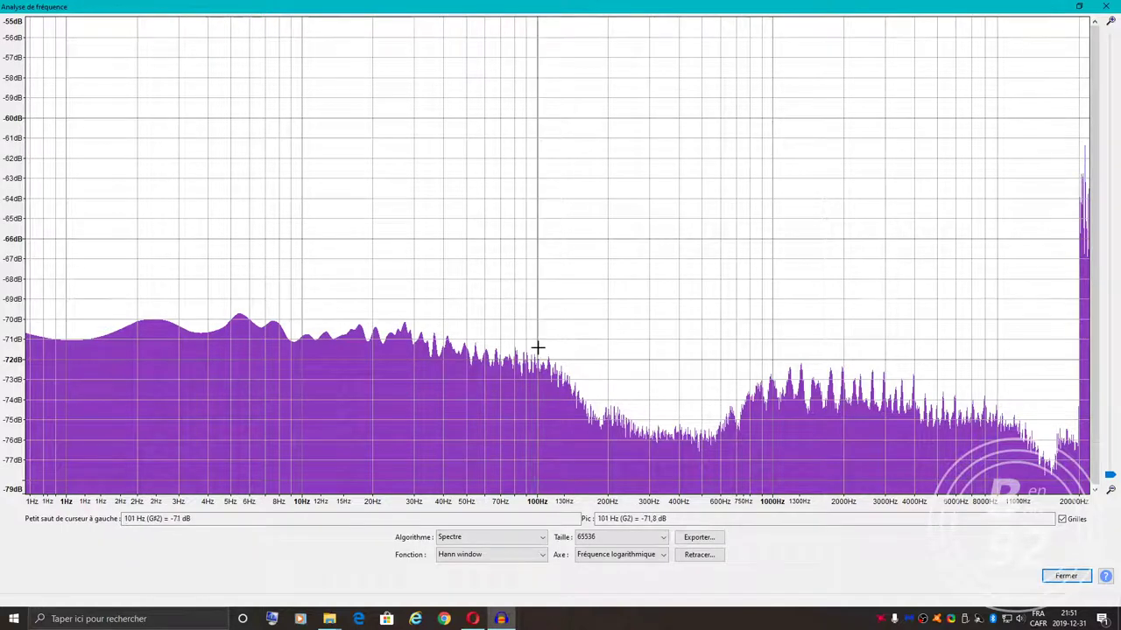
pyautogui.click(622, 554)
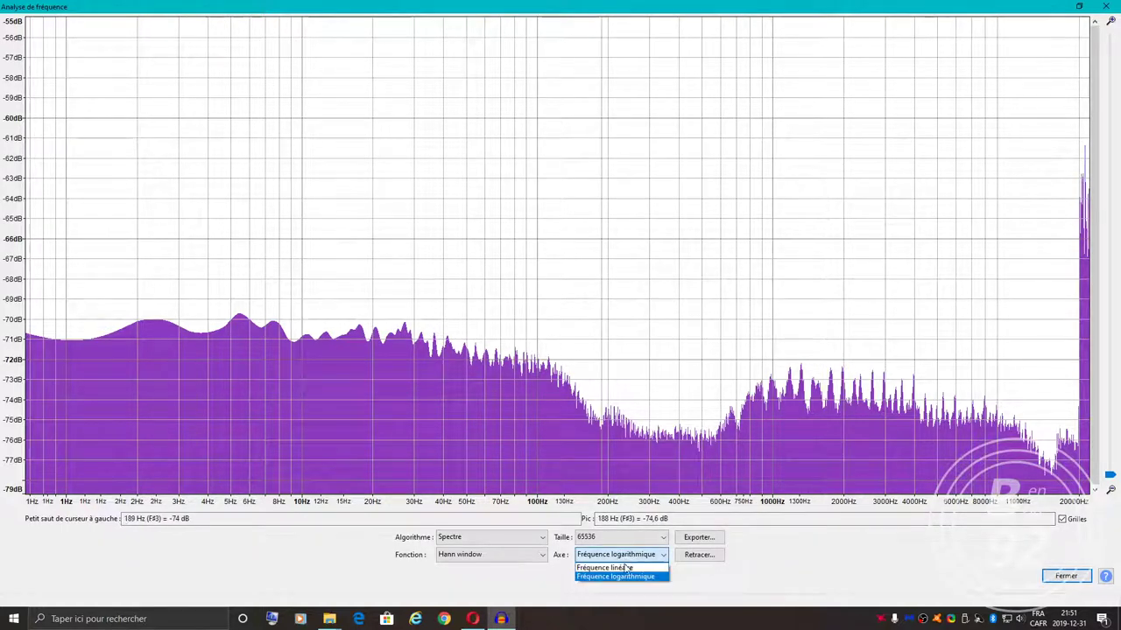
pyautogui.click(626, 568)
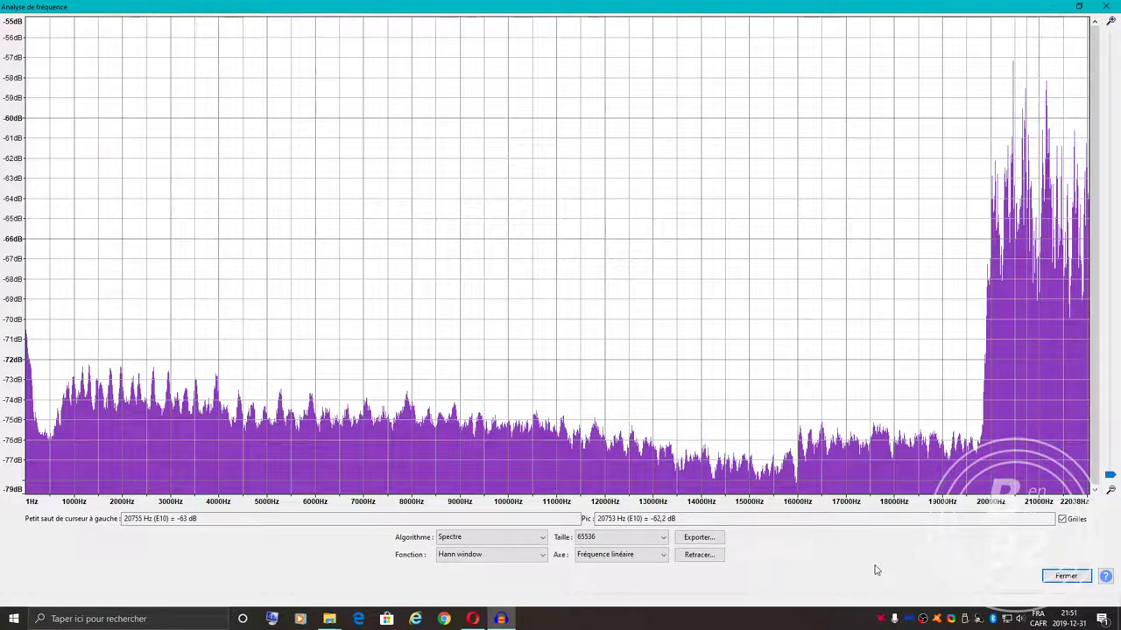
pyautogui.click(1061, 577)
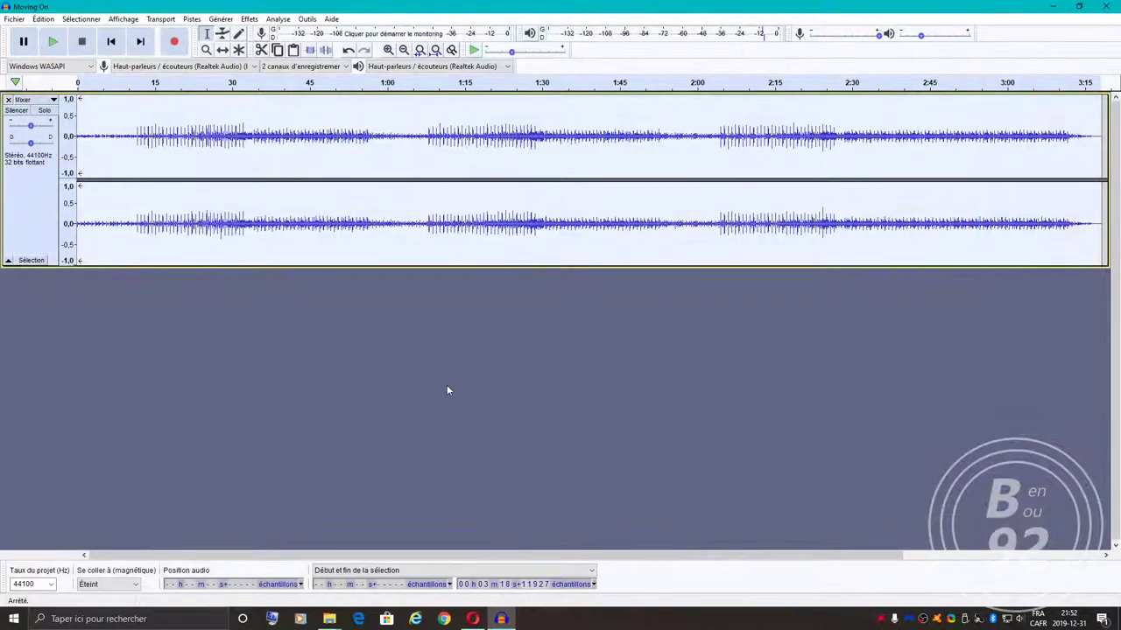